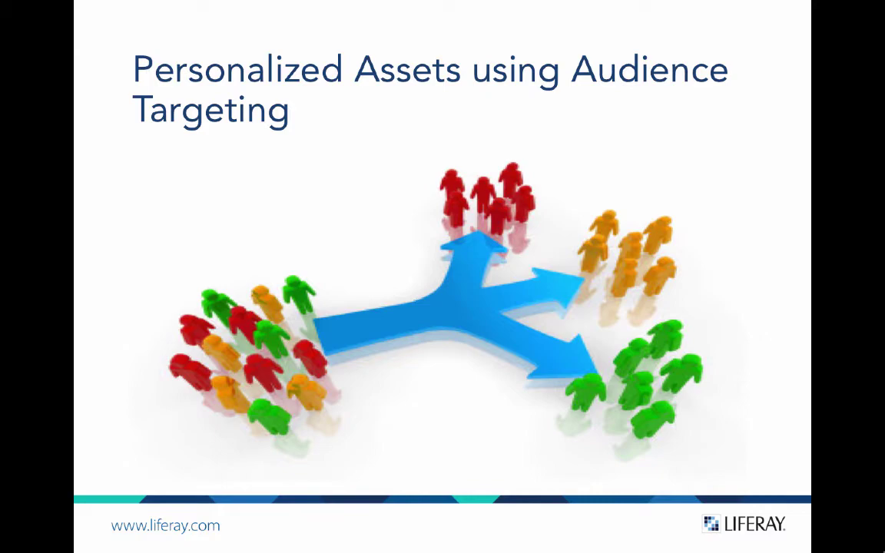
# Exit the Audience Targeting slideshow and bring up the Liferay localhost:8080 welcome page in Chrome
pyautogui.press('Escape')
pyautogui.click(749, 23)
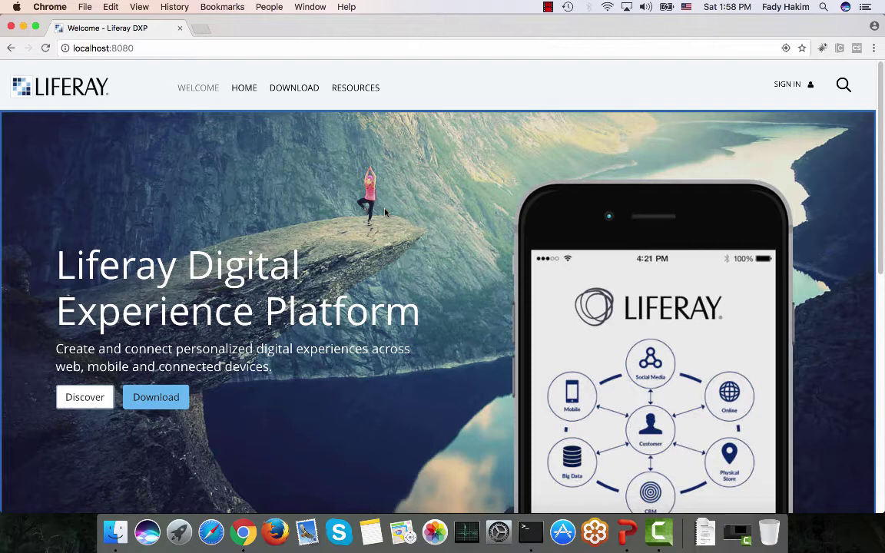
# Sign in as the administrator using the saved screen name and the account password
pyautogui.click(787, 85)
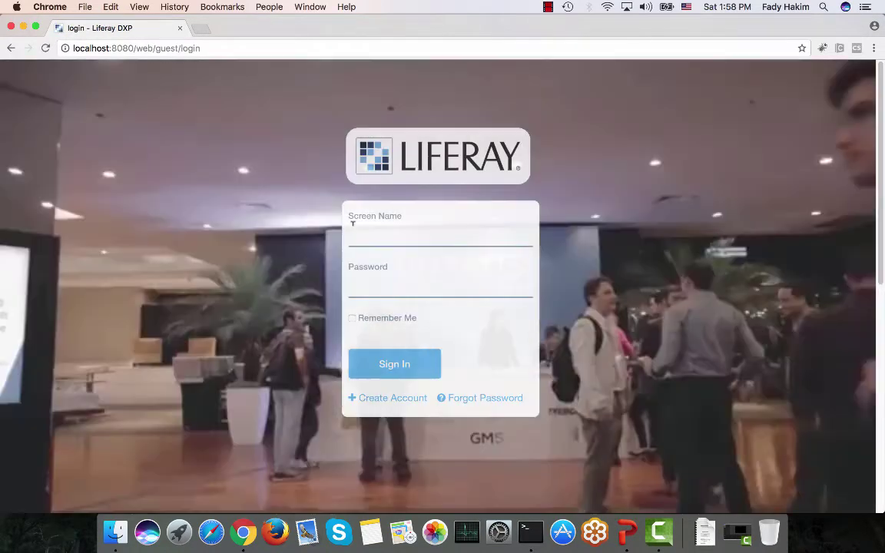
pyautogui.click(353, 233)
pyautogui.press('Down')
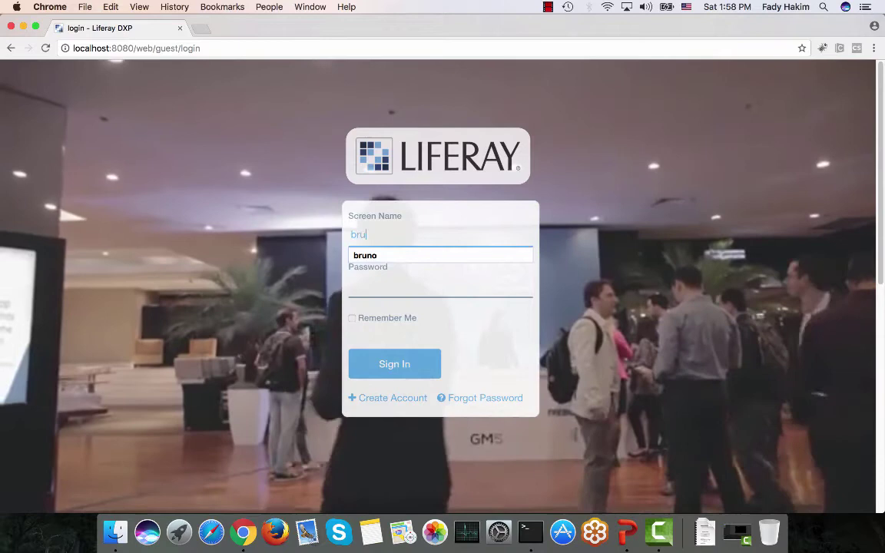
pyautogui.press('Tab')
pyautogui.press('Return')
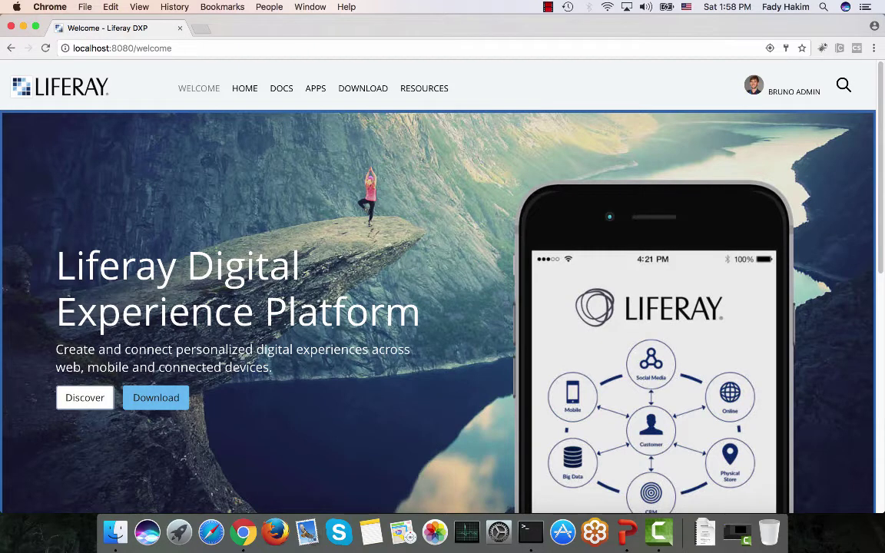
pyautogui.moveTo(254, 93)
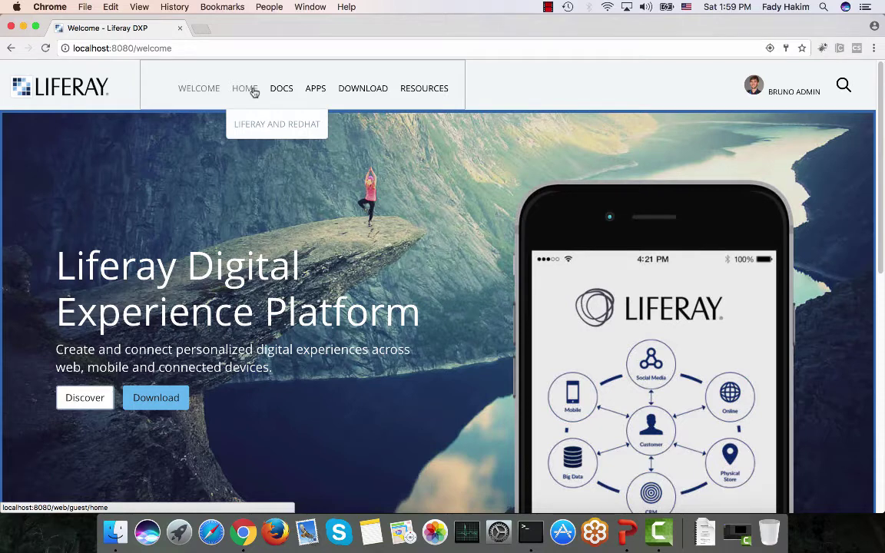
pyautogui.scroll(1, 92, 85)
# Go to Audience Targeting under the site's Configuration section in the product menu
pyautogui.click(68, 81)
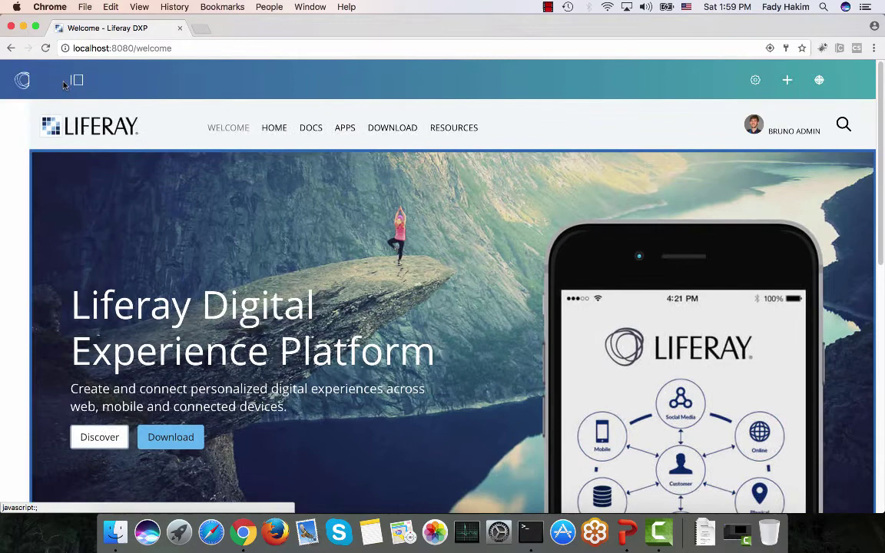
pyautogui.click(60, 311)
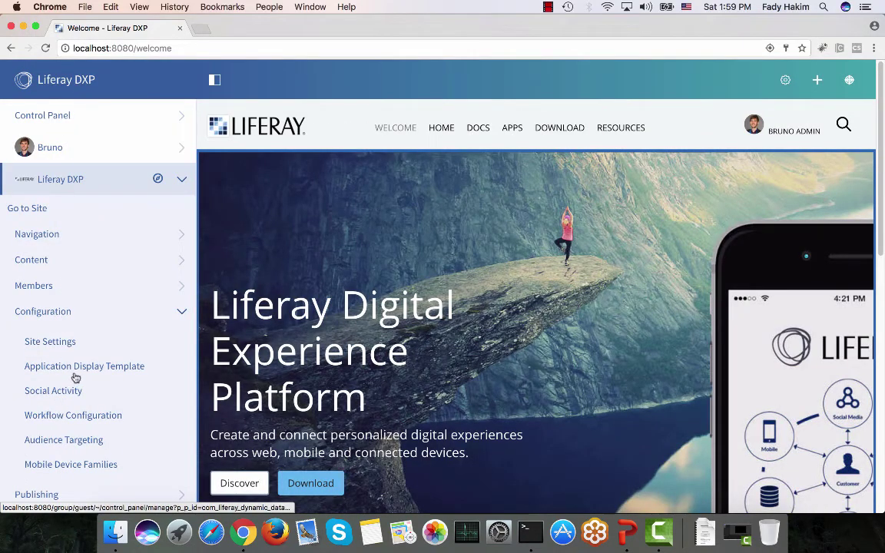
pyautogui.click(65, 439)
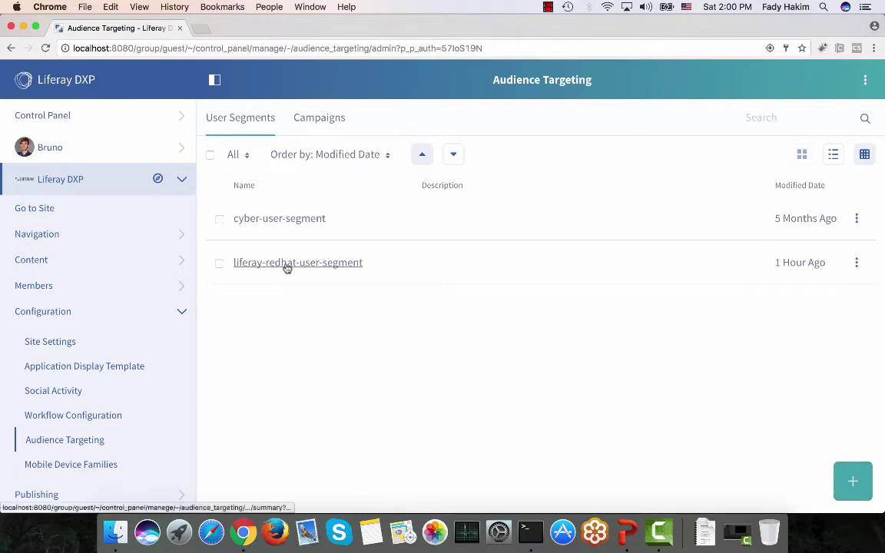
# Open liferay-redhat-user-segment in edit mode from its row actions menu
pyautogui.click(858, 263)
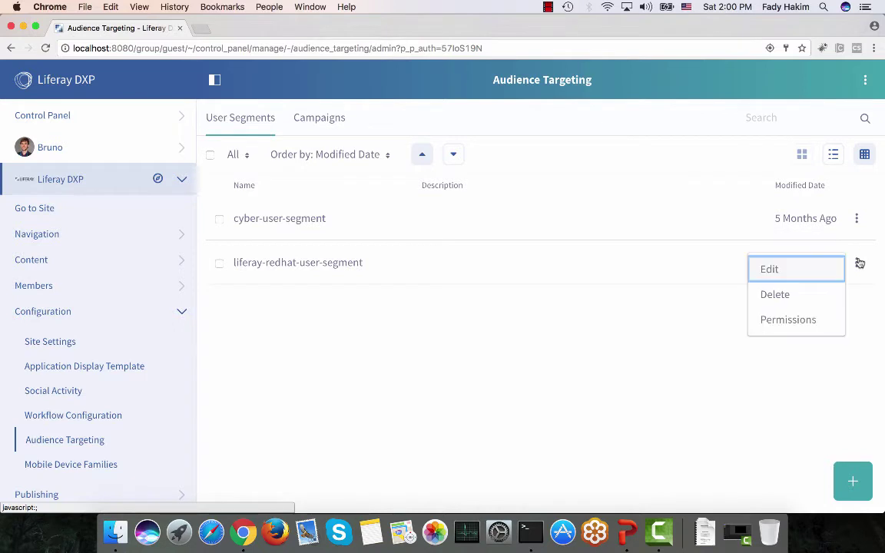
pyautogui.click(760, 269)
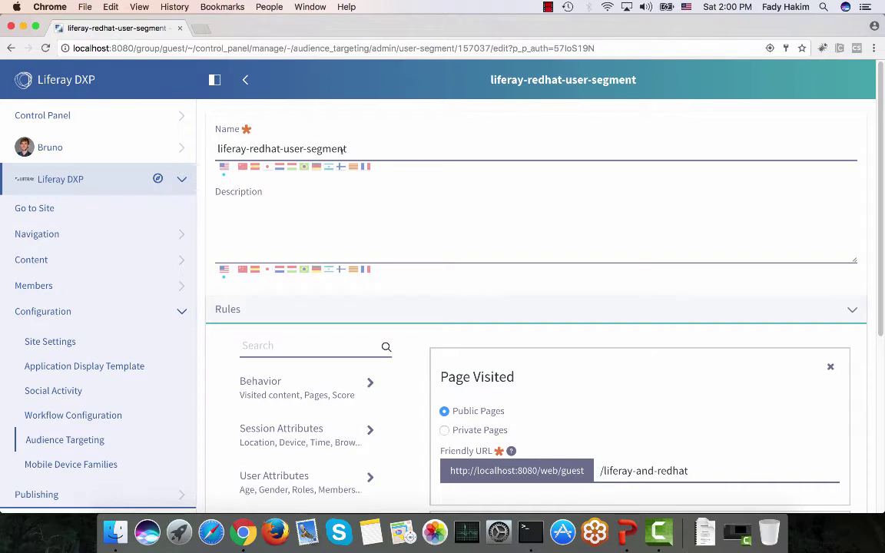
# Scroll down to the segment's rules and expand the Behavior rule category
pyautogui.scroll(-5, 359, 190)
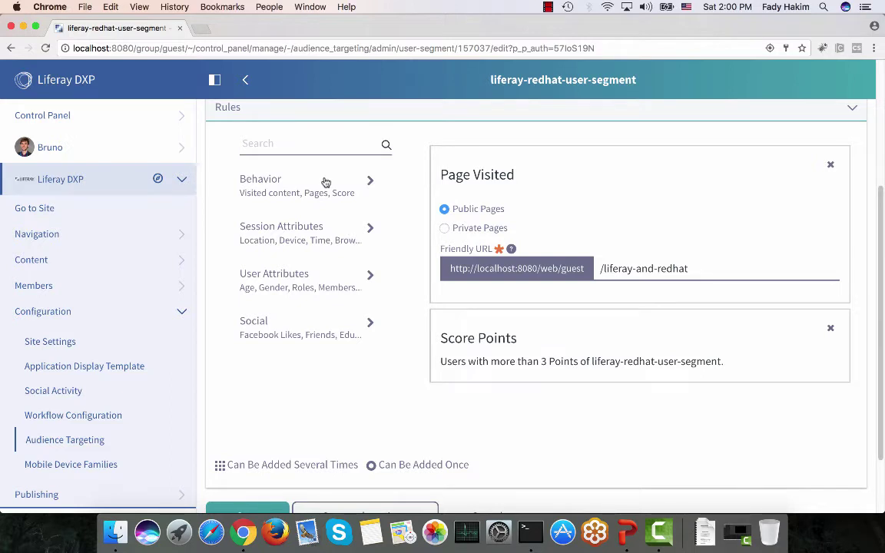
pyautogui.click(325, 182)
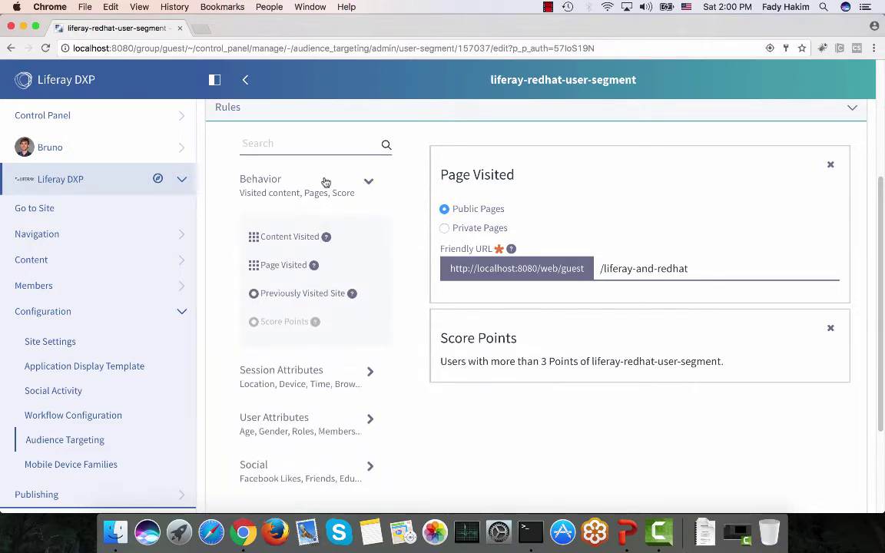
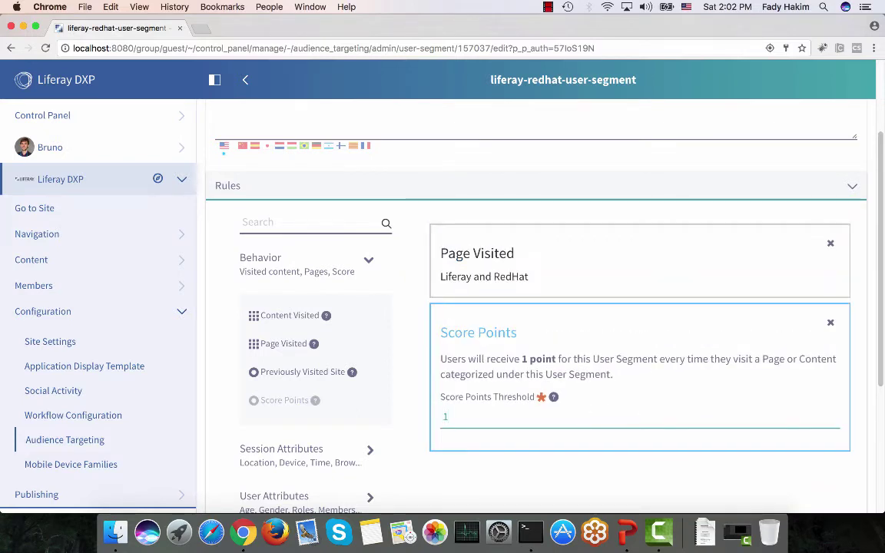
# Change the Score Points Threshold from 1 to 3
pyautogui.press('BackSpace')
pyautogui.write('3')
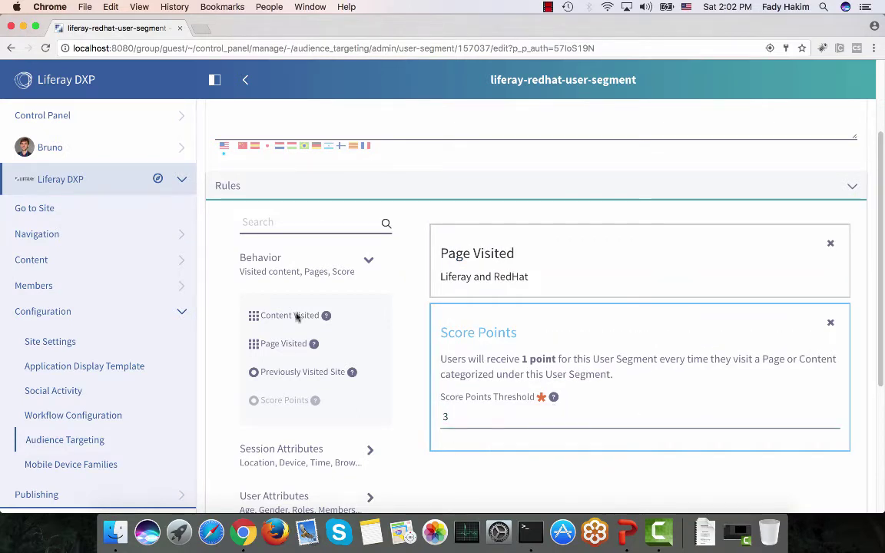
pyautogui.moveTo(255, 343); pyautogui.dragTo(416, 362)
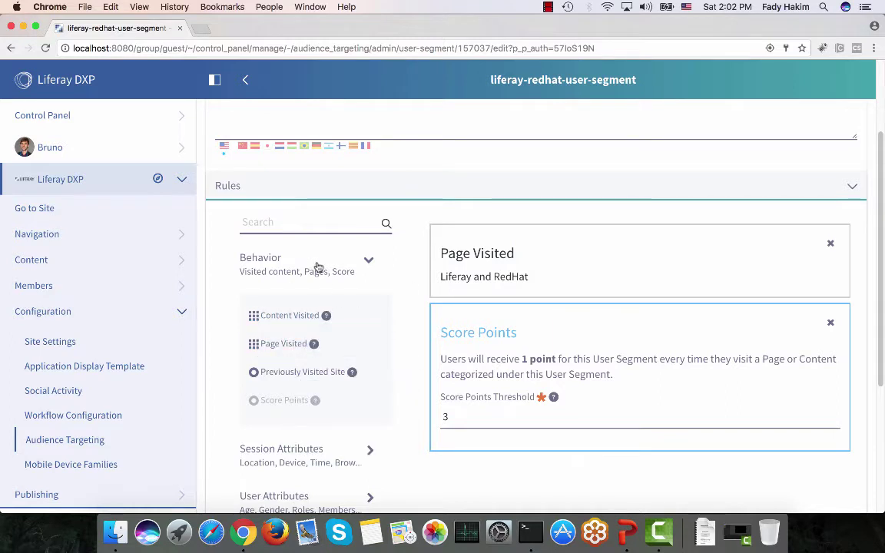
# Collapse the Behavior rule category and expand Session Attributes to list its rules
pyautogui.click(316, 259)
pyautogui.scroll(-1, 317, 265)
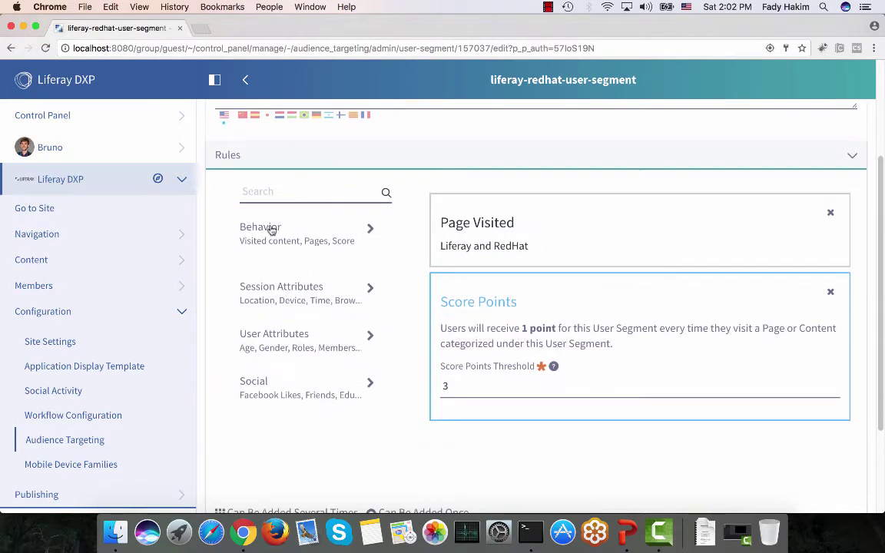
pyautogui.click(261, 294)
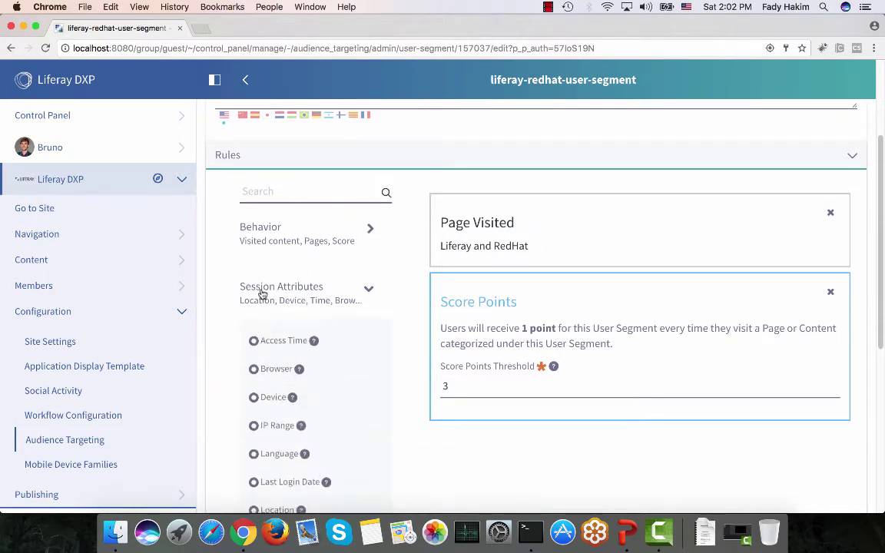
pyautogui.scroll(-3, 257, 291)
pyautogui.scroll(-2, 254, 294)
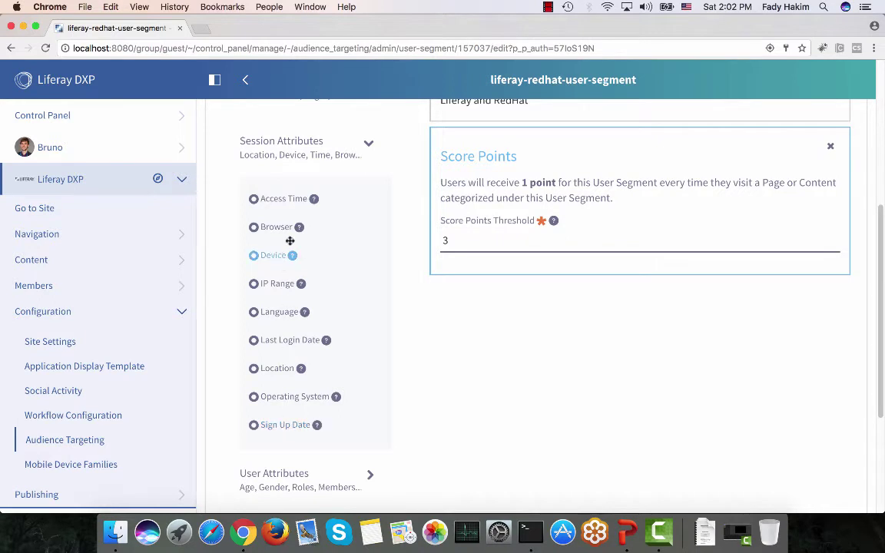
pyautogui.click(326, 148)
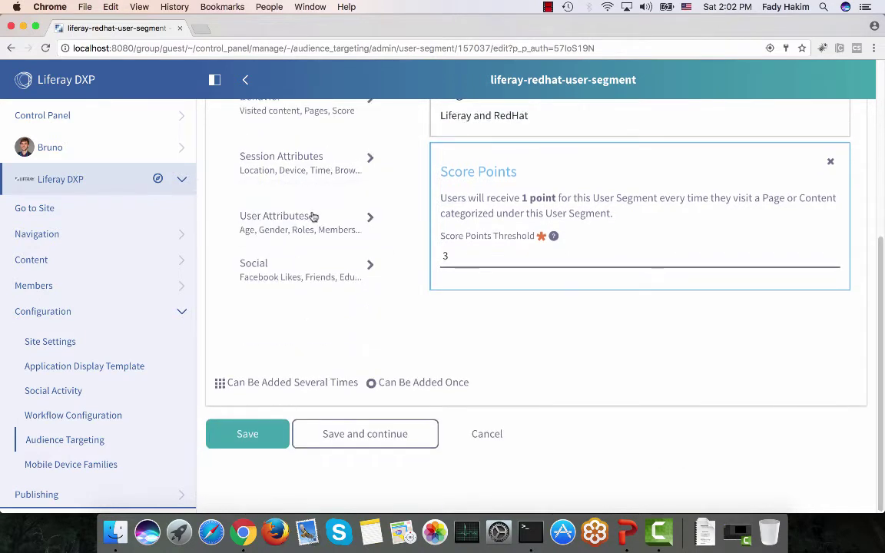
pyautogui.click(283, 206)
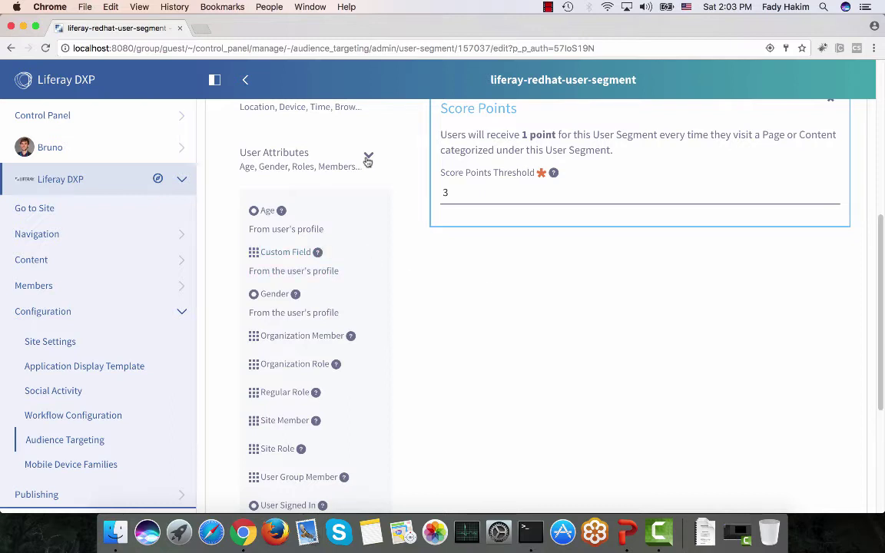
pyautogui.click(330, 154)
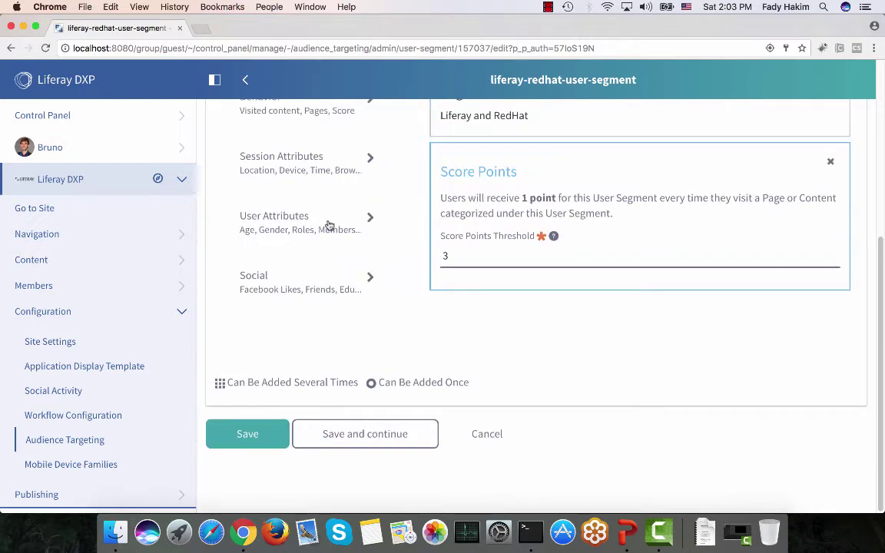
pyautogui.click(329, 218)
pyautogui.scroll(-2, 328, 223)
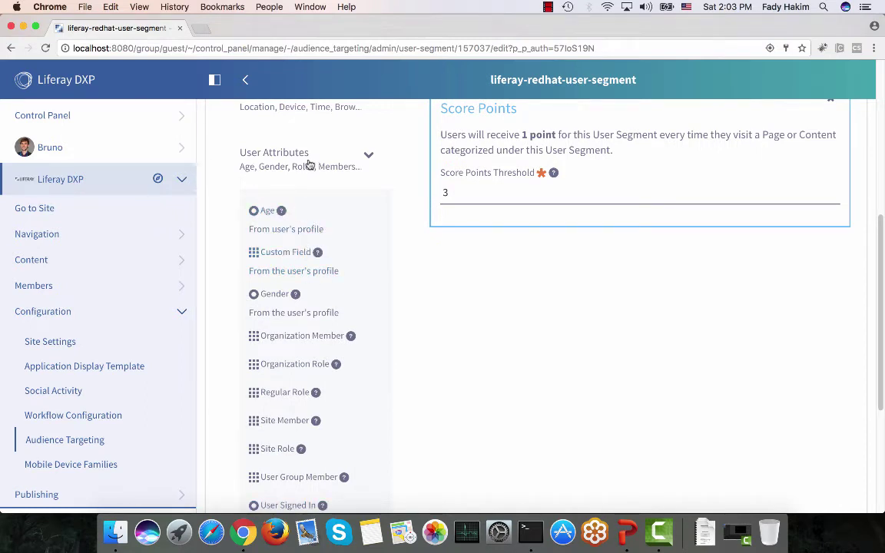
pyautogui.click(308, 165)
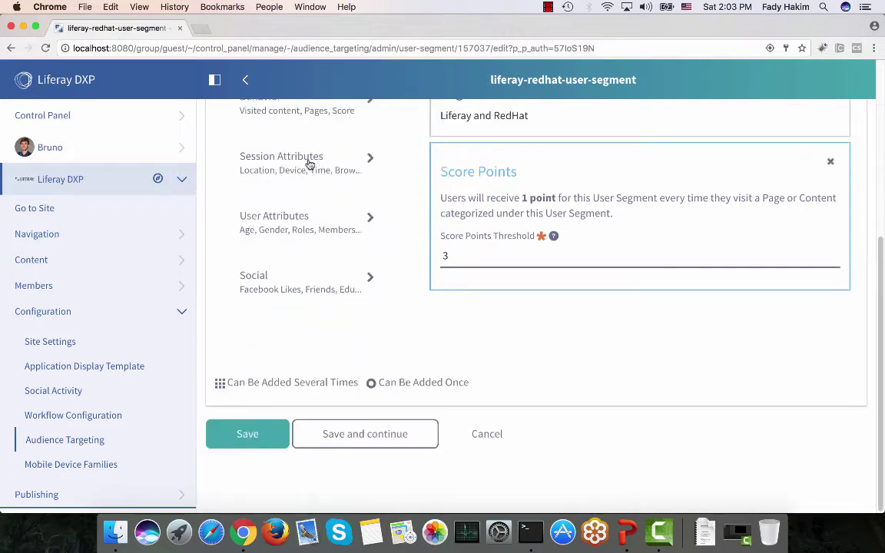
pyautogui.click(286, 274)
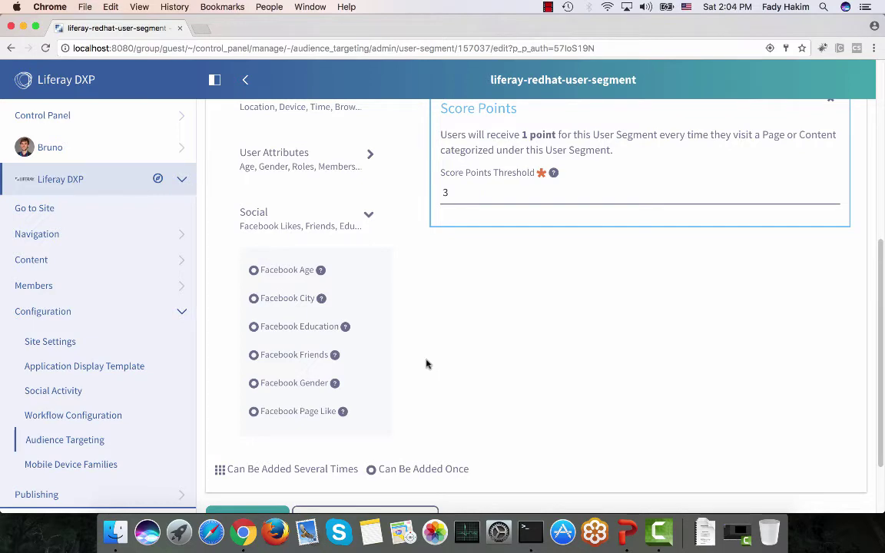
pyautogui.scroll(5, 427, 364)
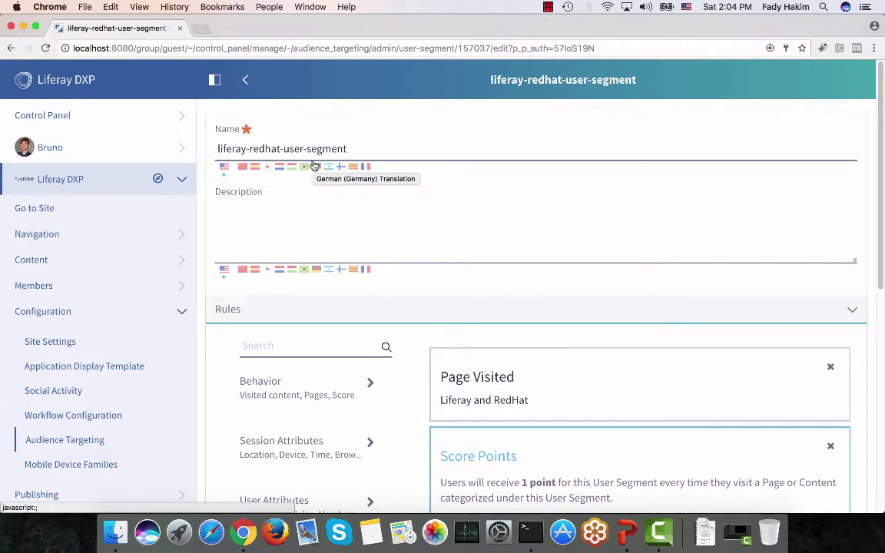
# Expand the Page Visited rule to check its friendly URL
pyautogui.scroll(-3, 412, 444)
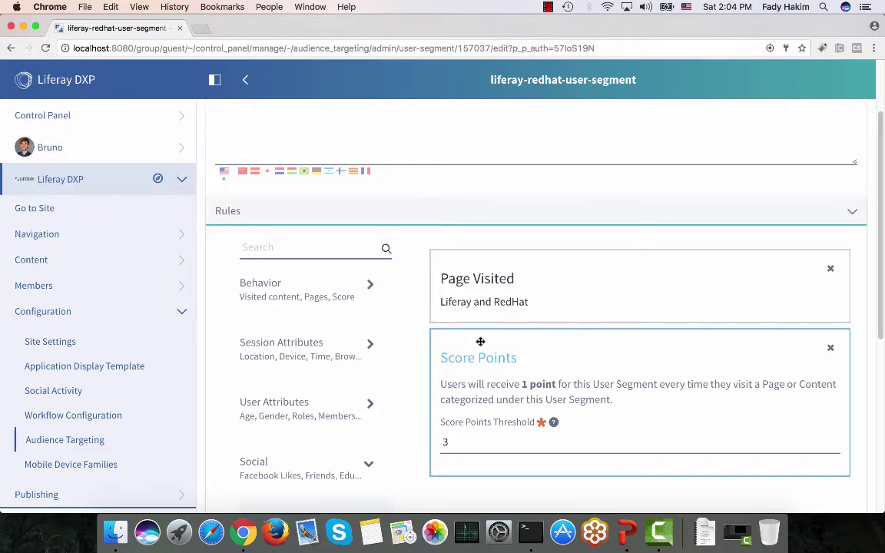
pyautogui.scroll(-5, 480, 341)
pyautogui.scroll(8, 481, 341)
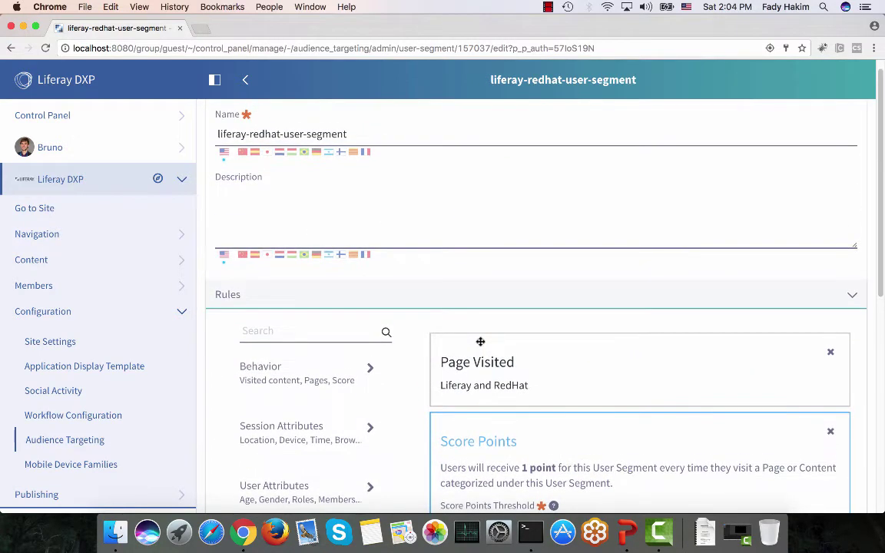
pyautogui.click(480, 341)
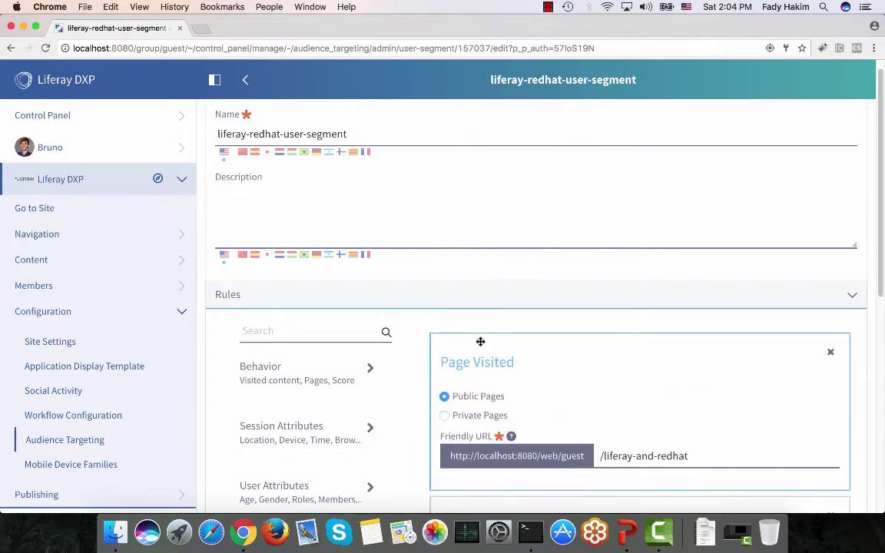
pyautogui.scroll(-3, 480, 341)
# Collapse the Score Points details and cancel out of the segment editor
pyautogui.click(484, 360)
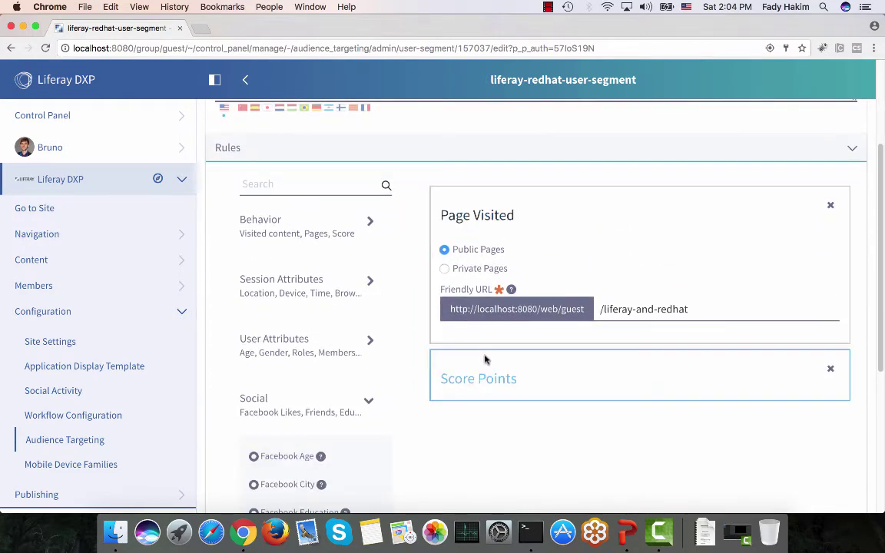
pyautogui.scroll(-5, 410, 284)
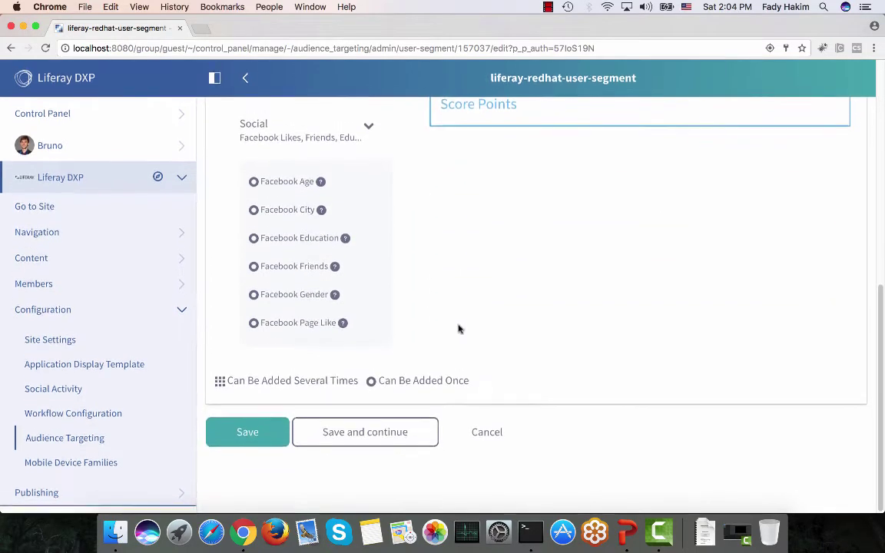
pyautogui.click(477, 436)
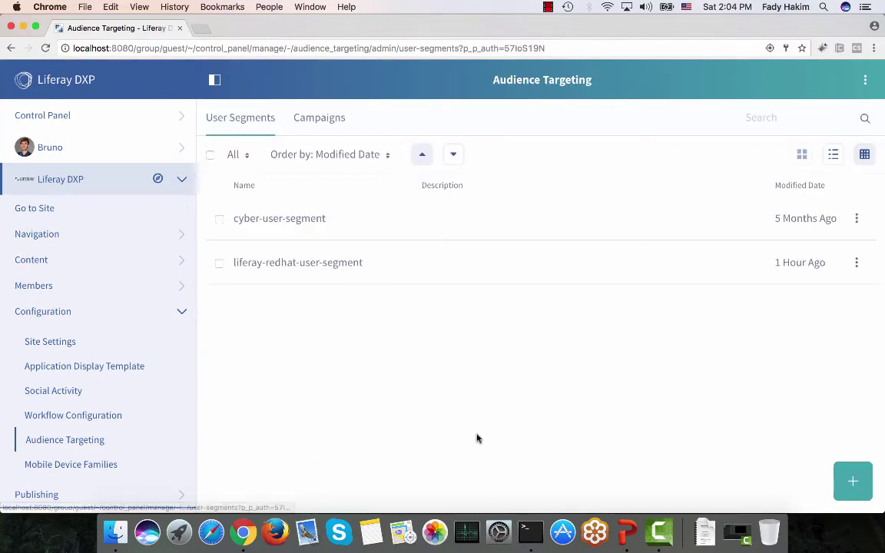
# Switch to Campaigns to list cyber-campaign and liferay-redhat-campaign
pyautogui.click(324, 118)
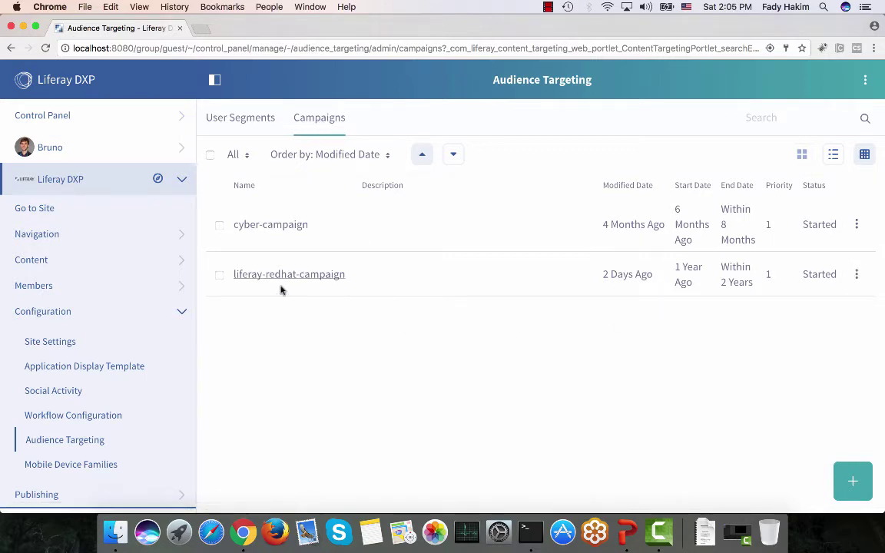
# Open liferay-redhat-campaign's editor, cancel it, then view the campaign's Reports tab
pyautogui.click(856, 275)
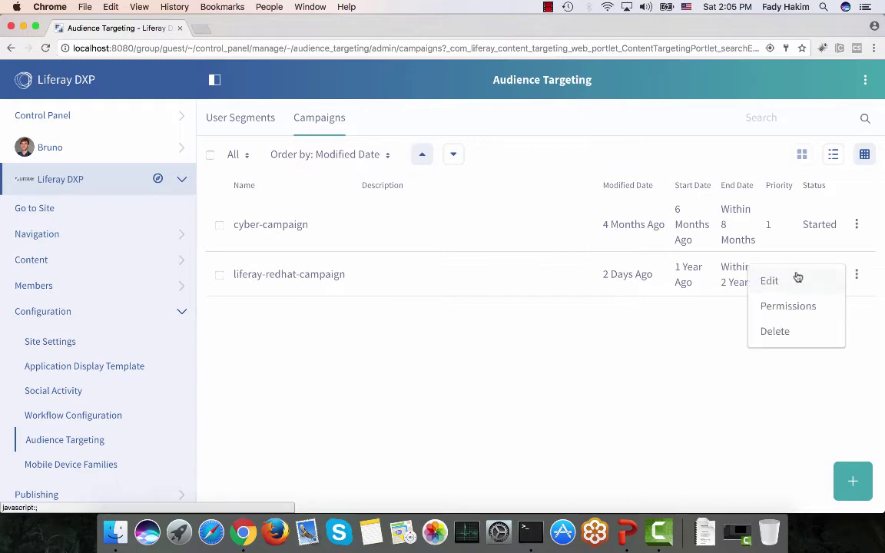
pyautogui.click(795, 281)
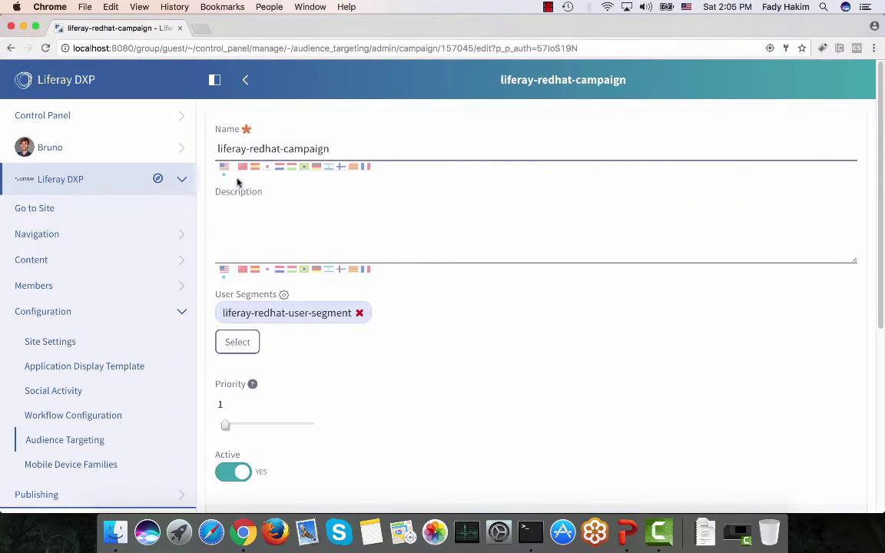
pyautogui.scroll(-2, 253, 264)
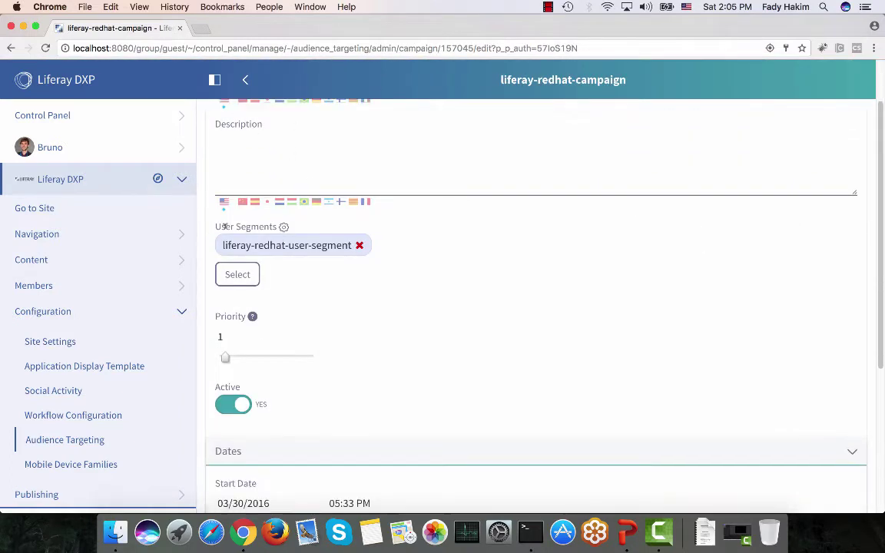
pyautogui.scroll(-5, 309, 246)
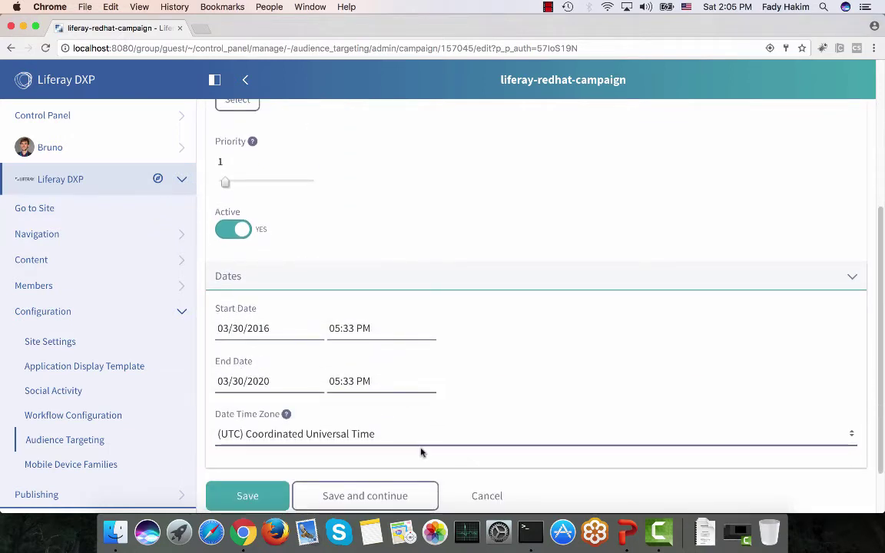
pyautogui.click(477, 497)
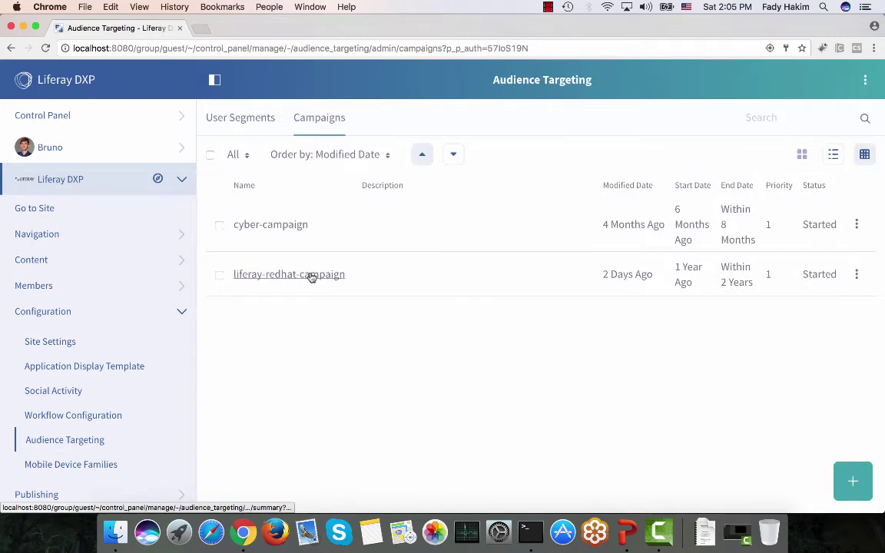
pyautogui.click(311, 275)
pyautogui.click(297, 127)
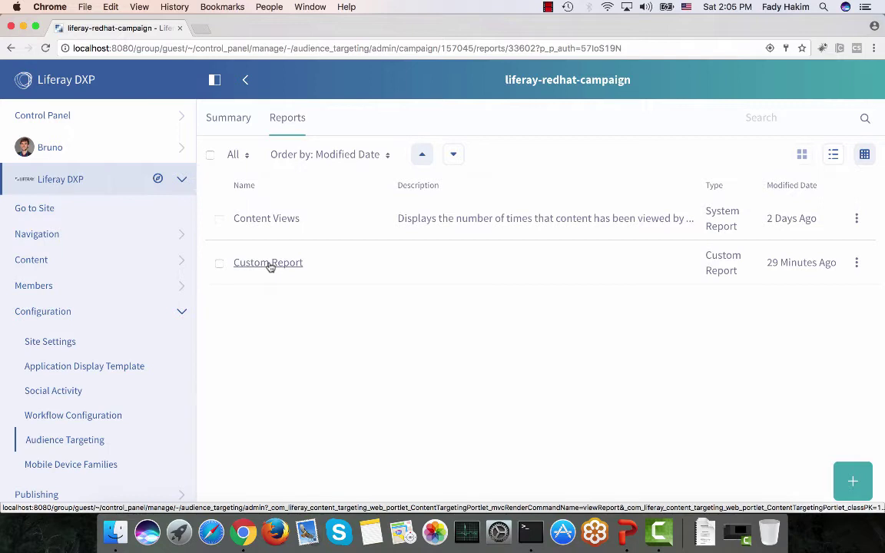
# Open the Custom Report for editing and cancel the prompt to delete its Content field
pyautogui.click(857, 265)
pyautogui.click(800, 274)
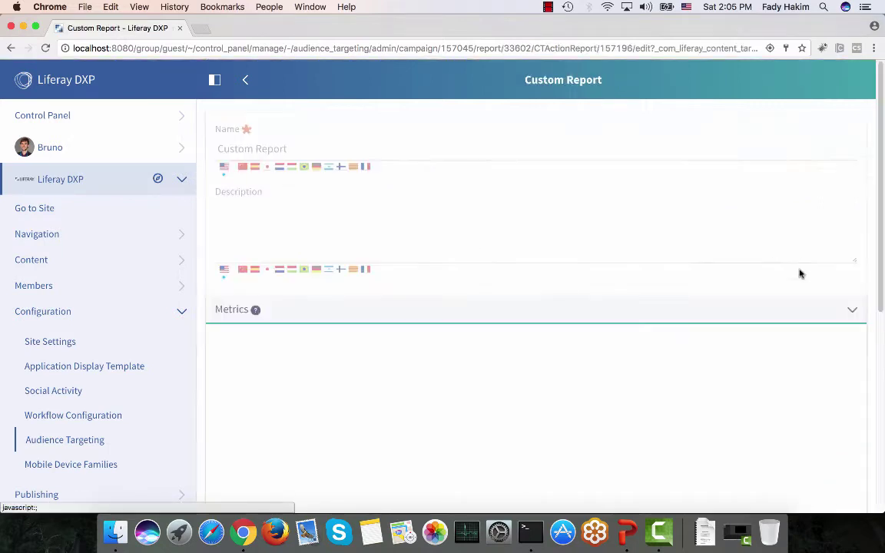
pyautogui.scroll(-3, 387, 254)
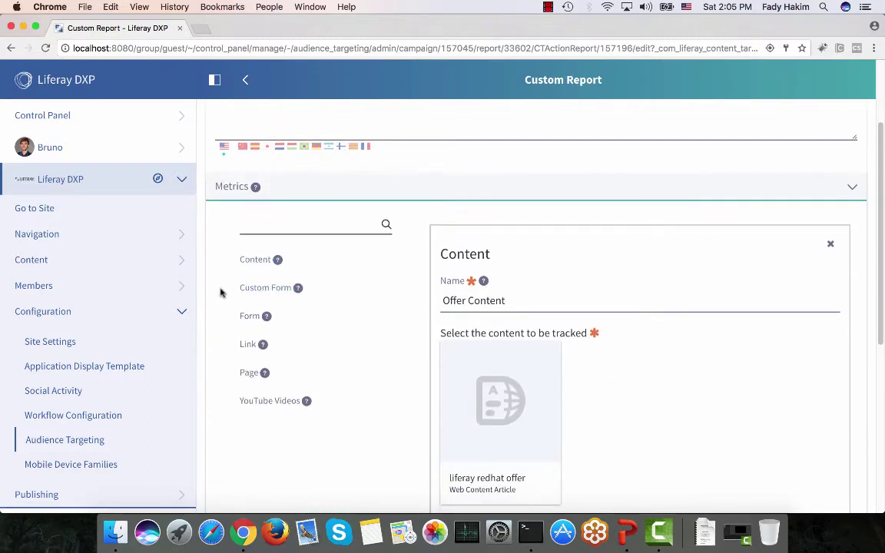
pyautogui.moveTo(252, 261); pyautogui.dragTo(474, 264)
pyautogui.click(830, 139)
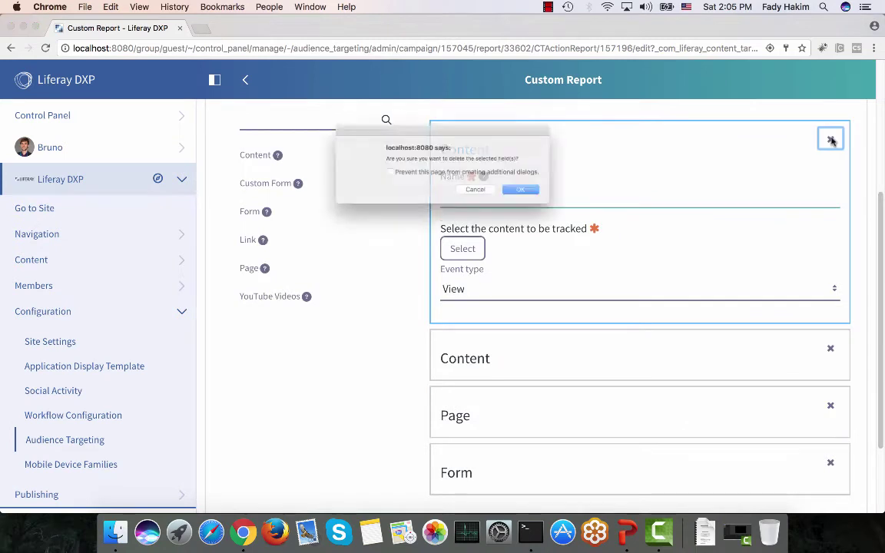
pyautogui.click(533, 195)
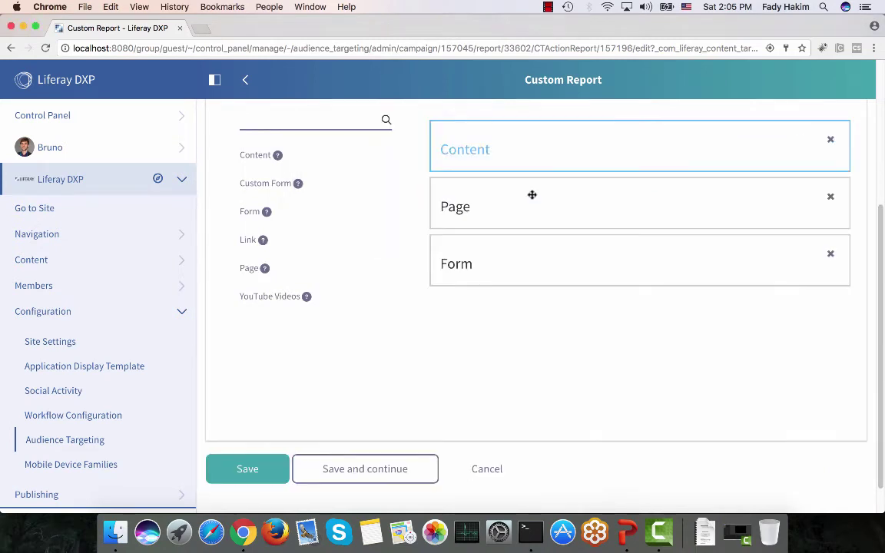
# Review the Offer Content, View Demo Form Page and Submit Demo Form settings, then cancel unsaved
pyautogui.click(538, 142)
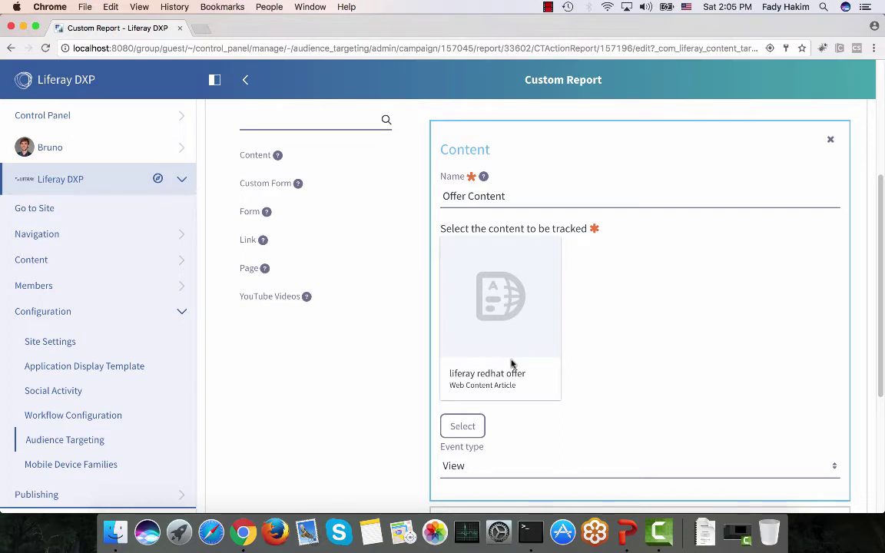
pyautogui.scroll(-5, 512, 363)
pyautogui.click(512, 361)
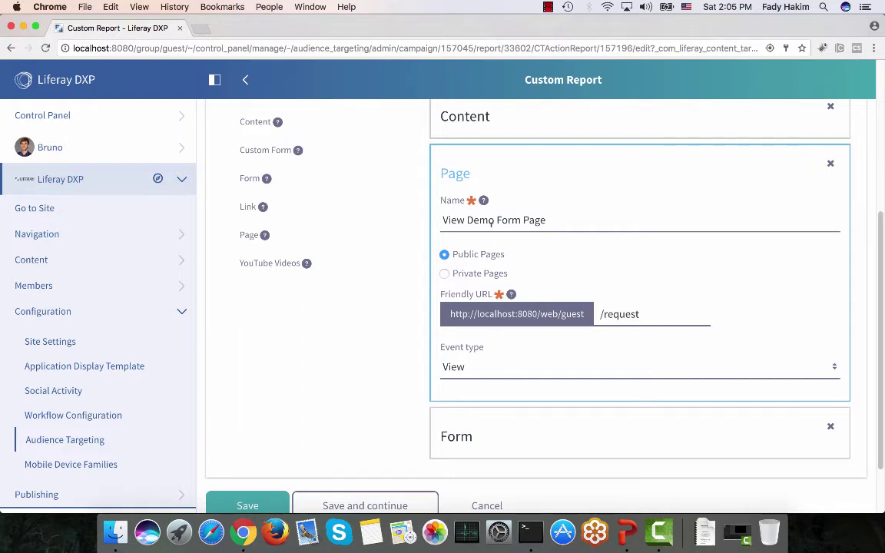
pyautogui.click(489, 430)
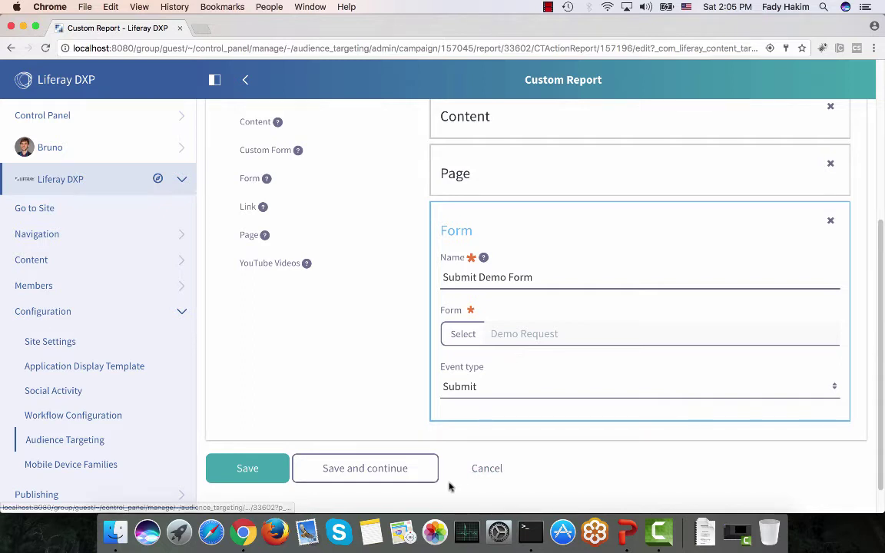
pyautogui.click(489, 468)
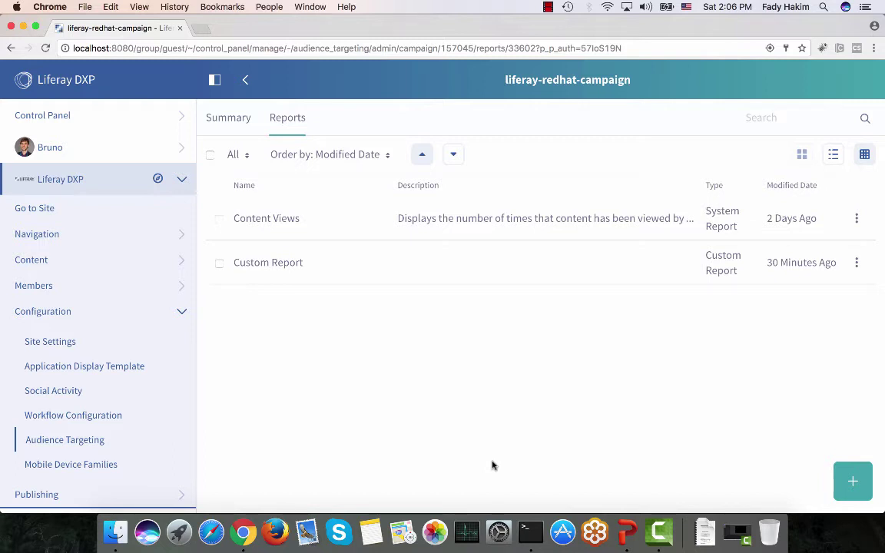
# Go to the public site's welcome page and collapse the product menu
pyautogui.click(34, 208)
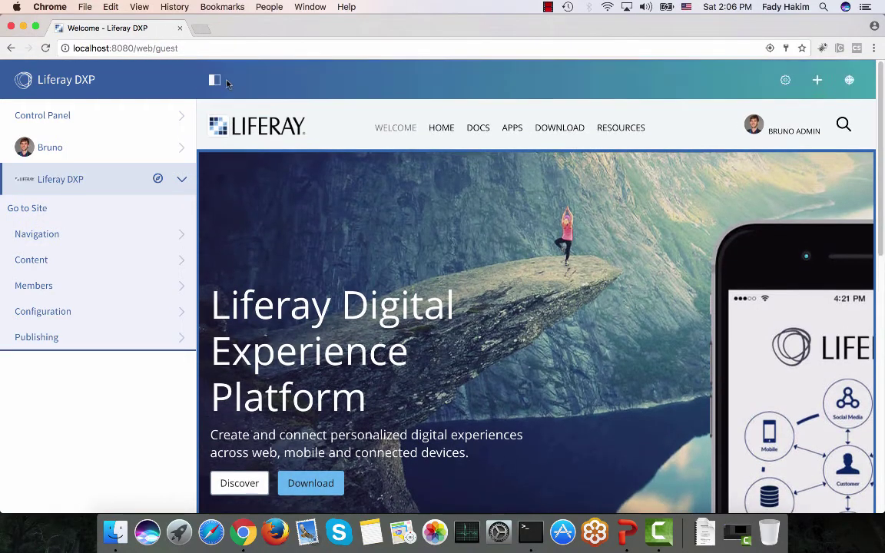
pyautogui.click(214, 80)
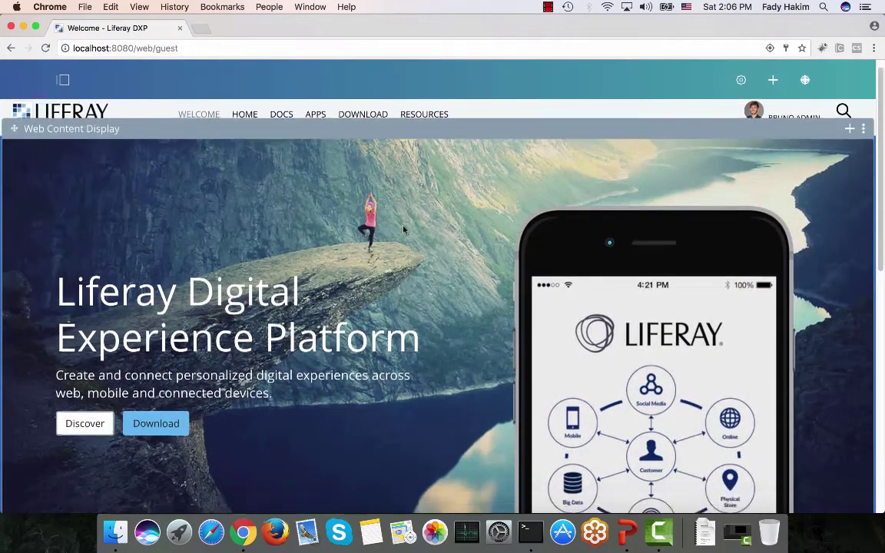
pyautogui.scroll(-5, 403, 229)
pyautogui.scroll(5, 403, 229)
# Search 'ca' and place Campaign Content Display in the page's left column
pyautogui.click(773, 80)
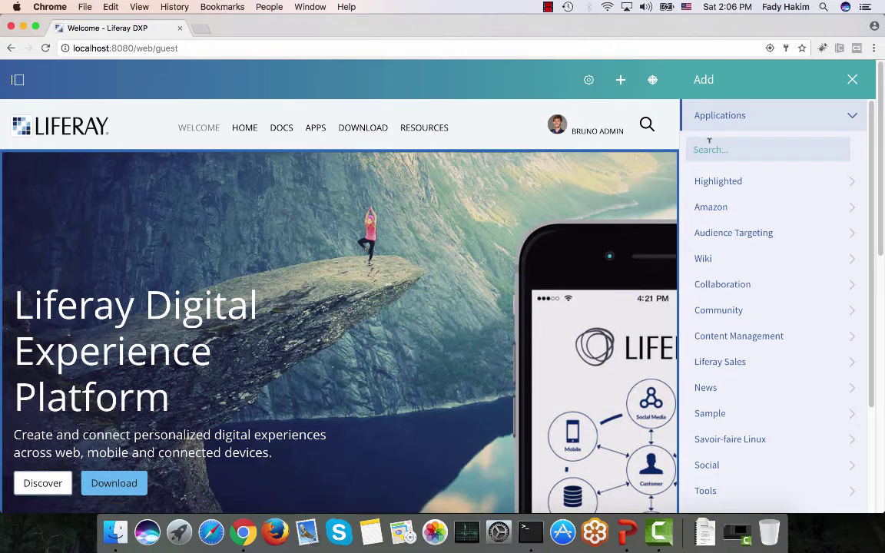
pyautogui.write('camp')
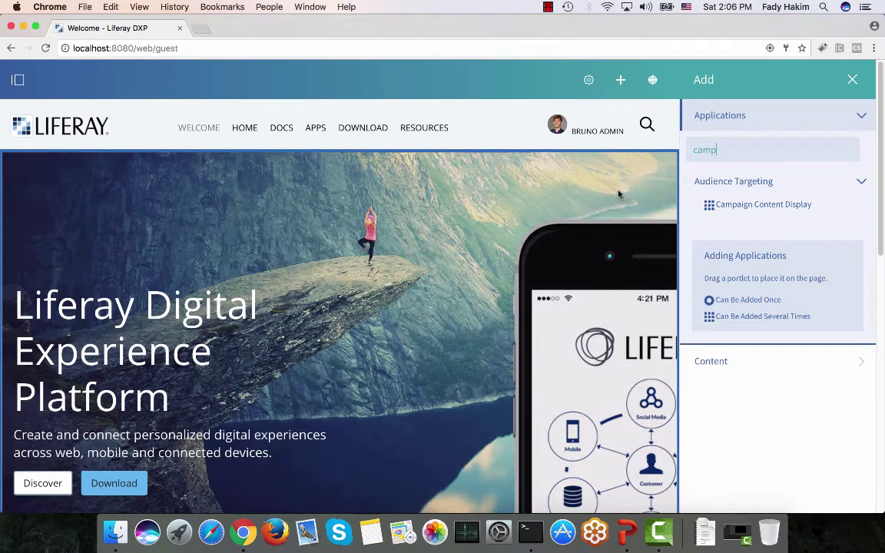
pyautogui.scroll(-3, 619, 193)
pyautogui.scroll(-2, 619, 193)
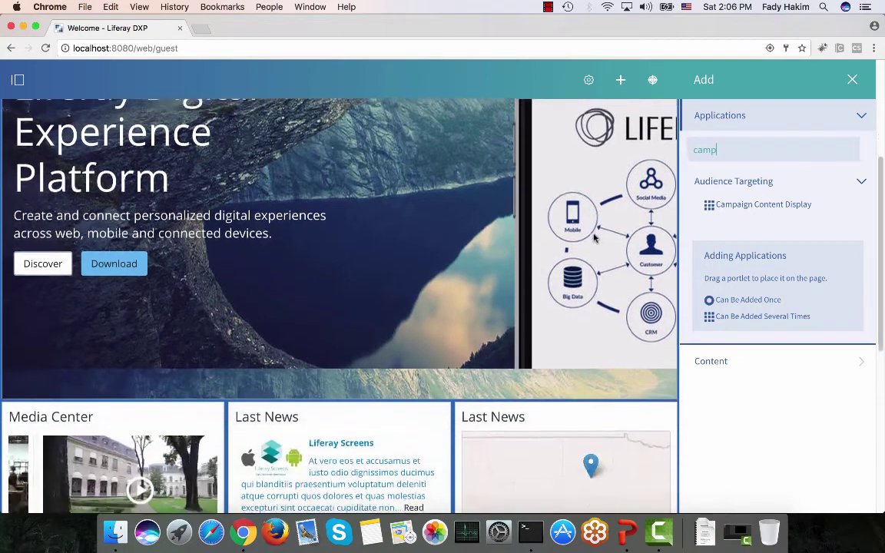
pyautogui.moveTo(764, 204); pyautogui.dragTo(138, 420)
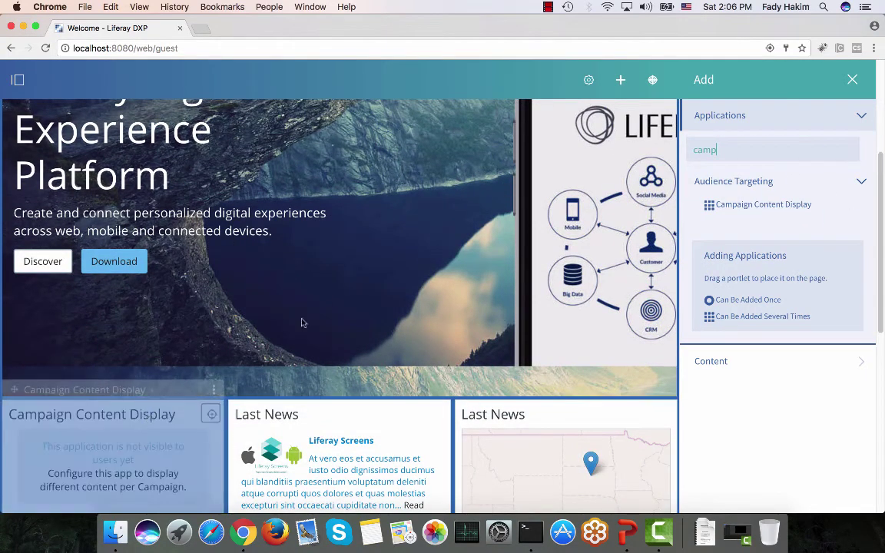
pyautogui.click(852, 79)
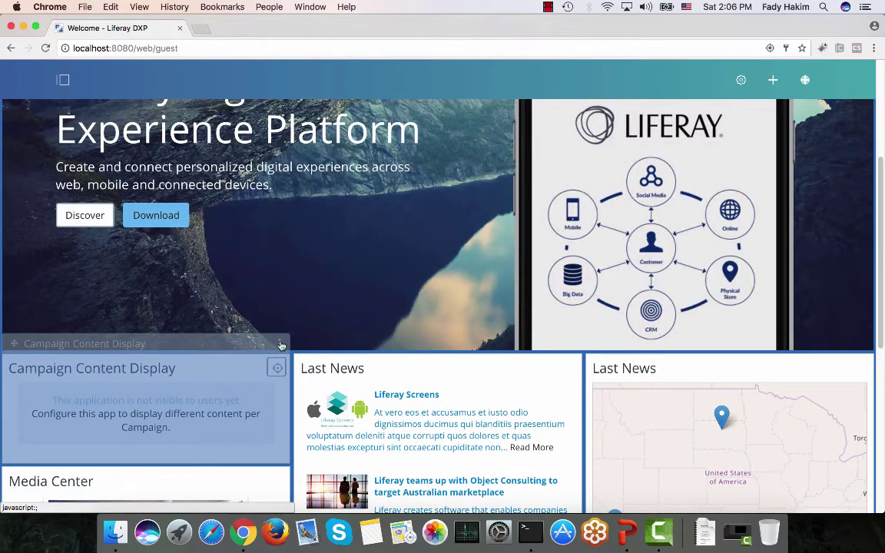
# In the widget's configuration, set the rule's campaign to liferay-redhat-campaign
pyautogui.click(279, 343)
pyautogui.click(217, 399)
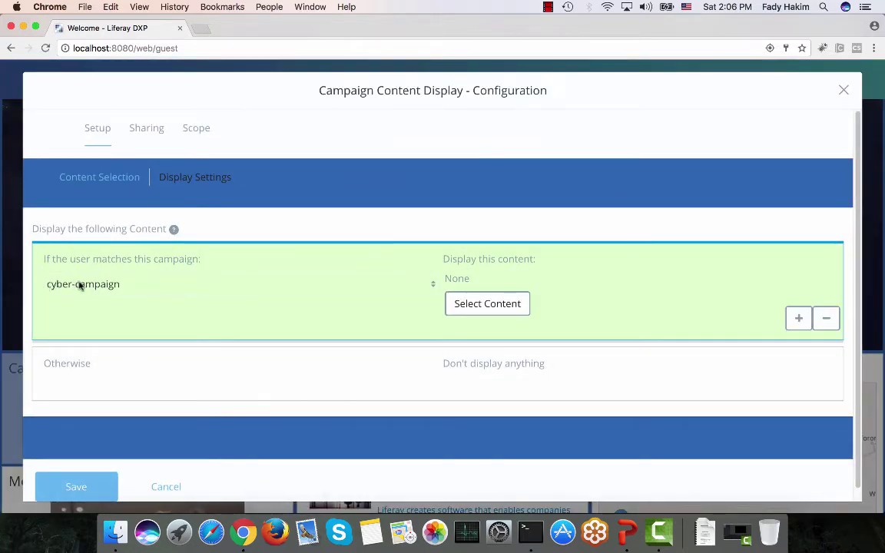
pyautogui.click(77, 285)
pyautogui.click(79, 298)
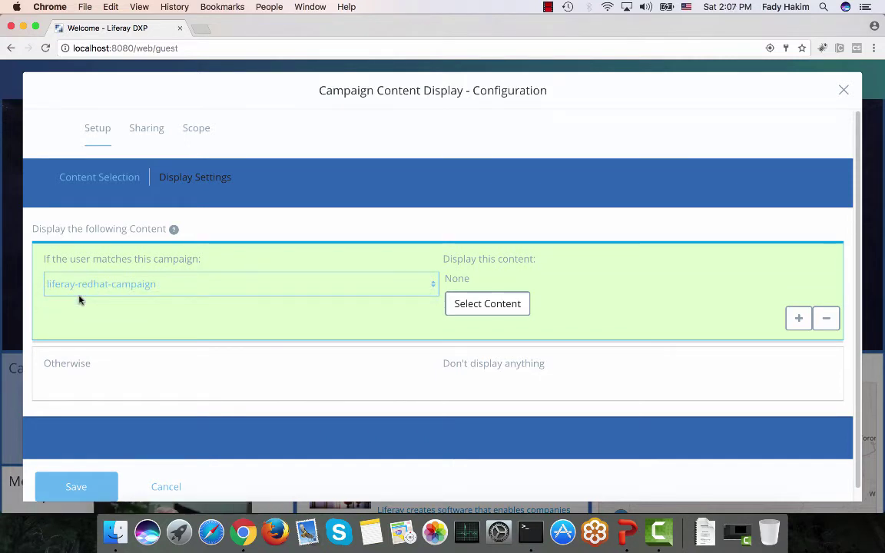
# Choose Basic Web Content, search 'offer*' and select the liferay redhat offer article
pyautogui.click(486, 307)
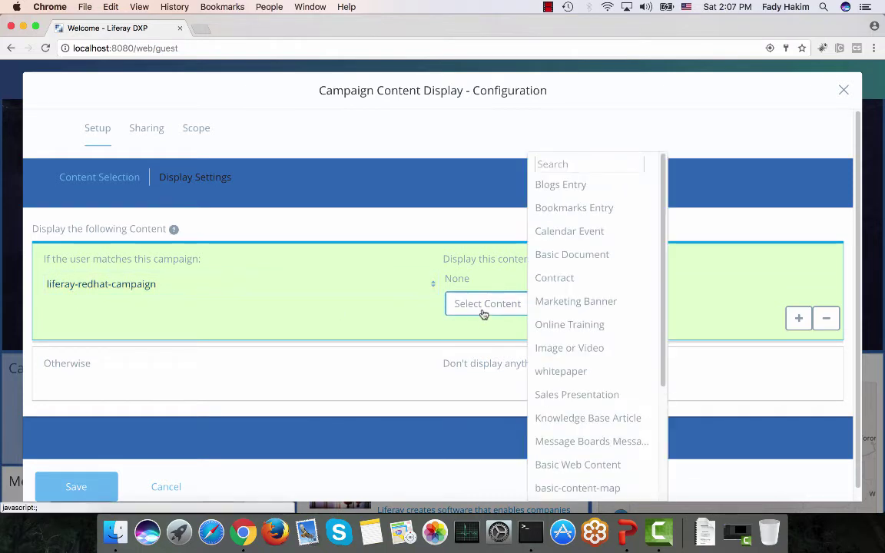
pyautogui.scroll(-5, 633, 218)
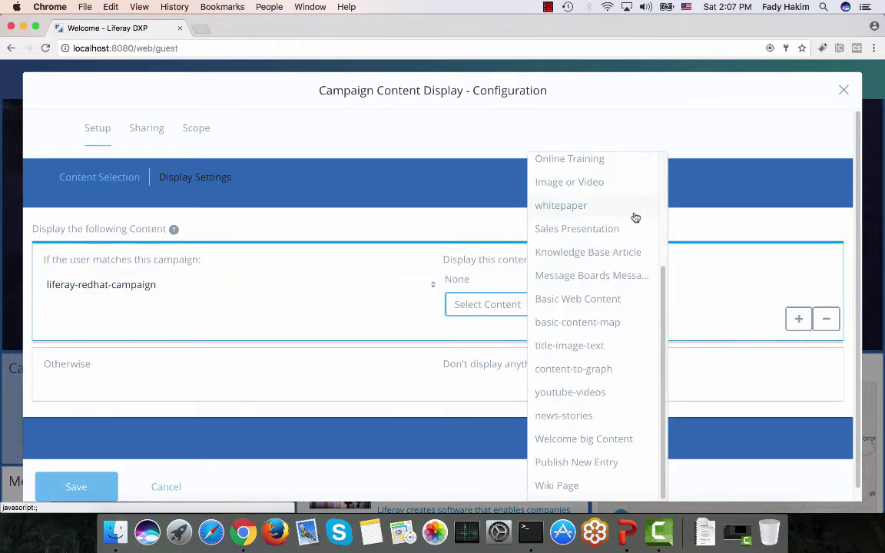
pyautogui.scroll(4, 636, 217)
pyautogui.scroll(-3, 635, 218)
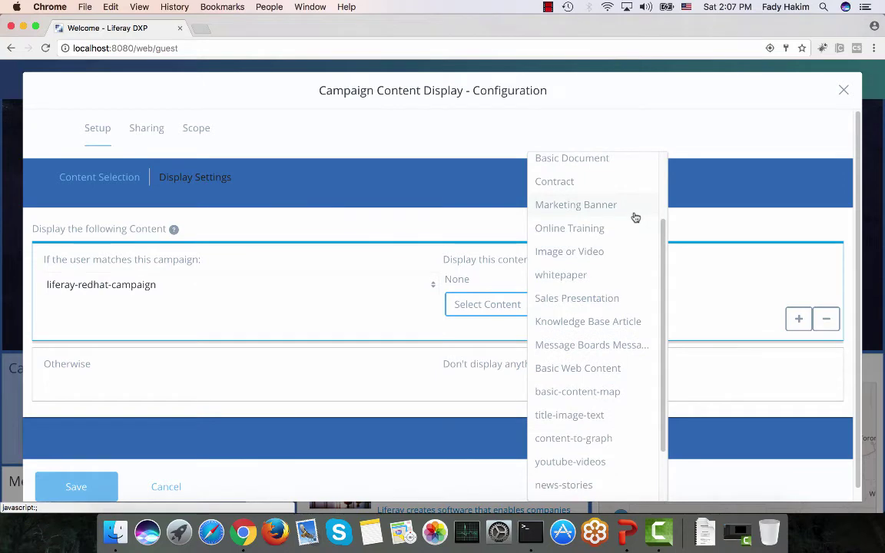
pyautogui.click(599, 368)
pyautogui.click(699, 130)
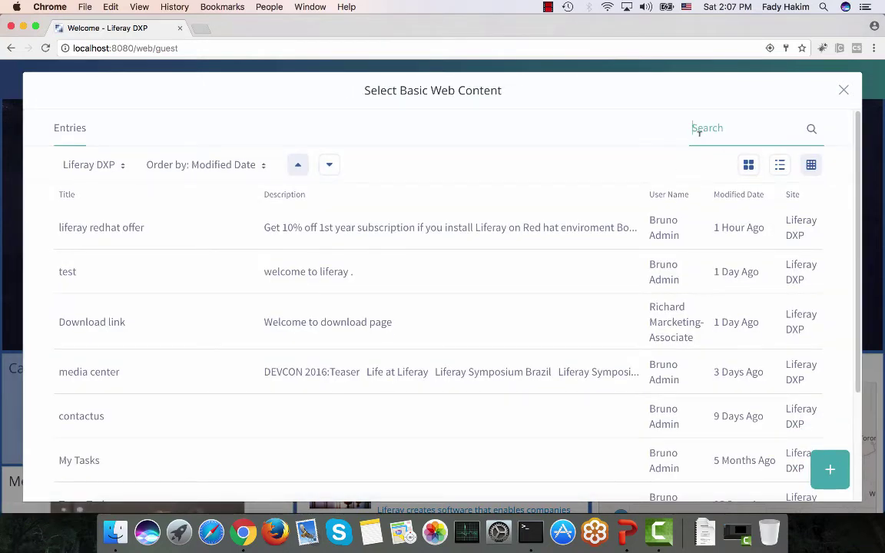
pyautogui.write('offer')
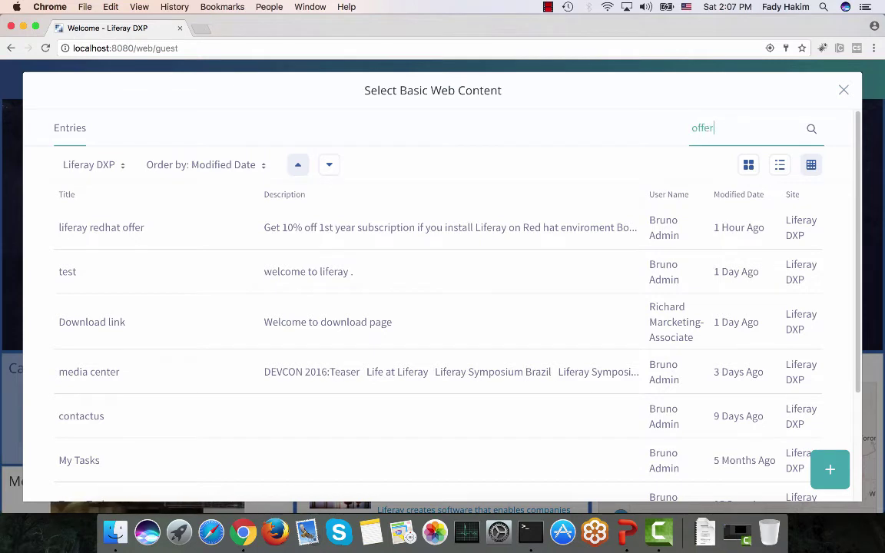
pyautogui.write('*')
pyautogui.press('Return')
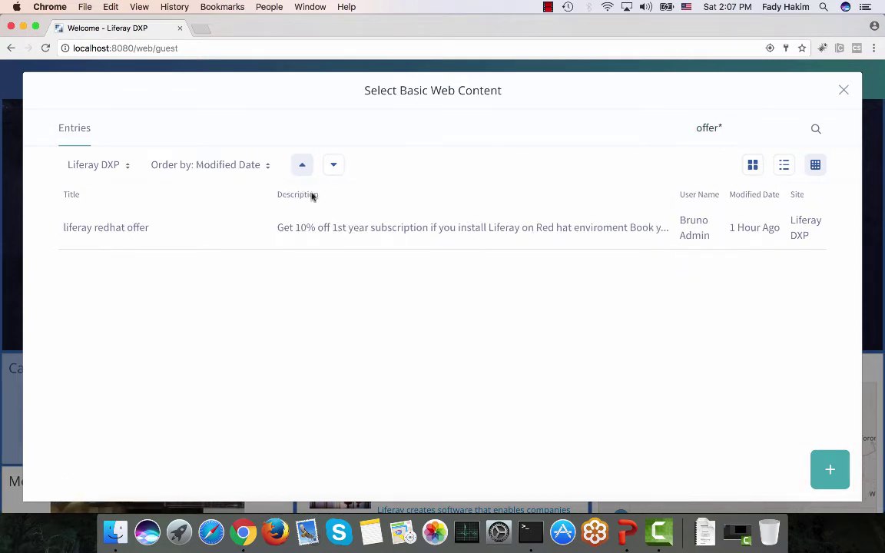
pyautogui.click(130, 235)
pyautogui.scroll(-5, 129, 227)
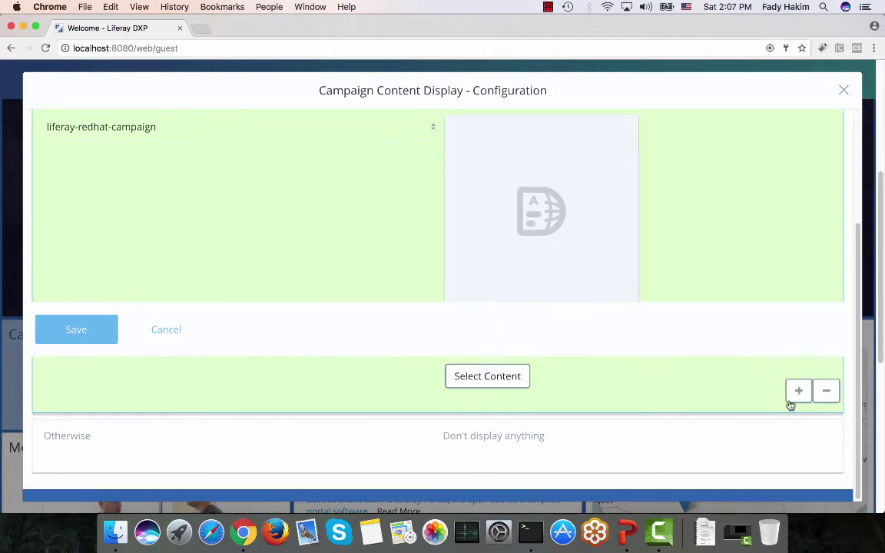
# Add a second campaign rule row and check its campaign list
pyautogui.click(798, 391)
pyautogui.scroll(-3, 693, 411)
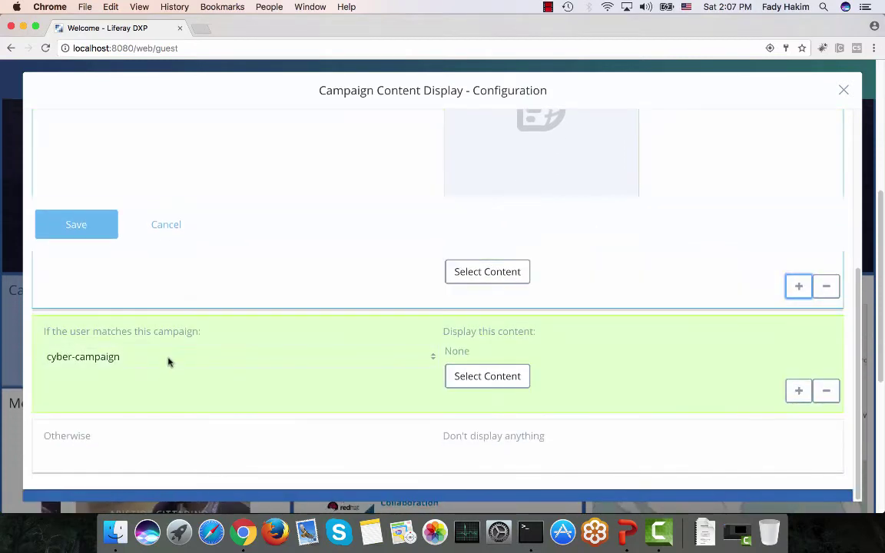
pyautogui.click(169, 361)
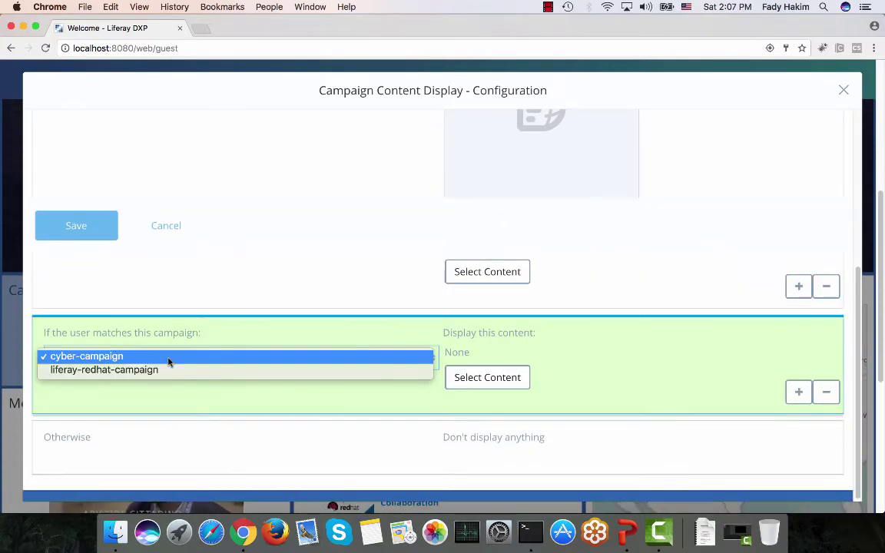
pyautogui.click(169, 358)
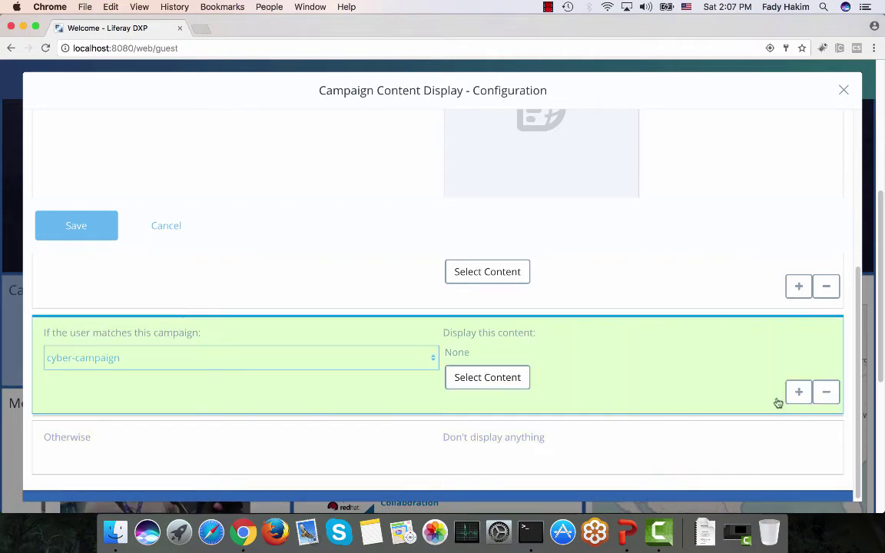
# Remove the extra cyber-campaign rule, save the setup and close the configuration dialog
pyautogui.click(835, 399)
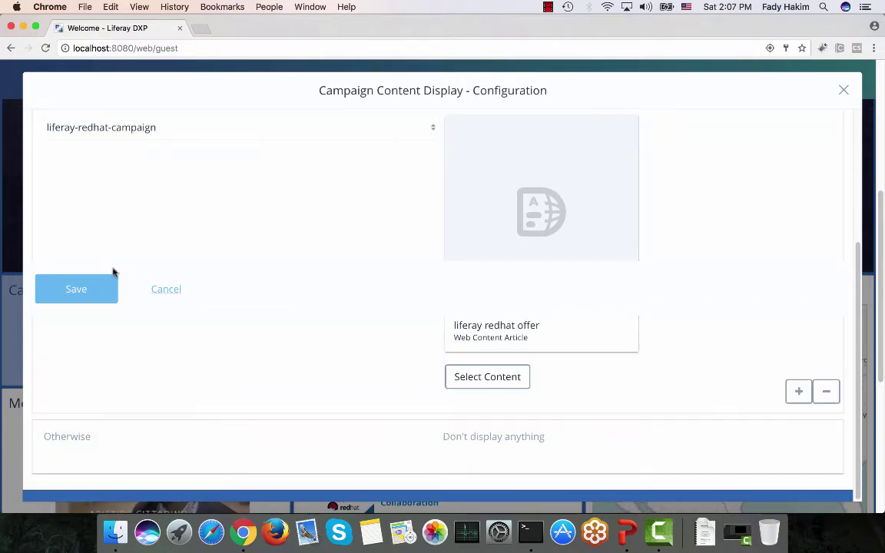
pyautogui.click(81, 290)
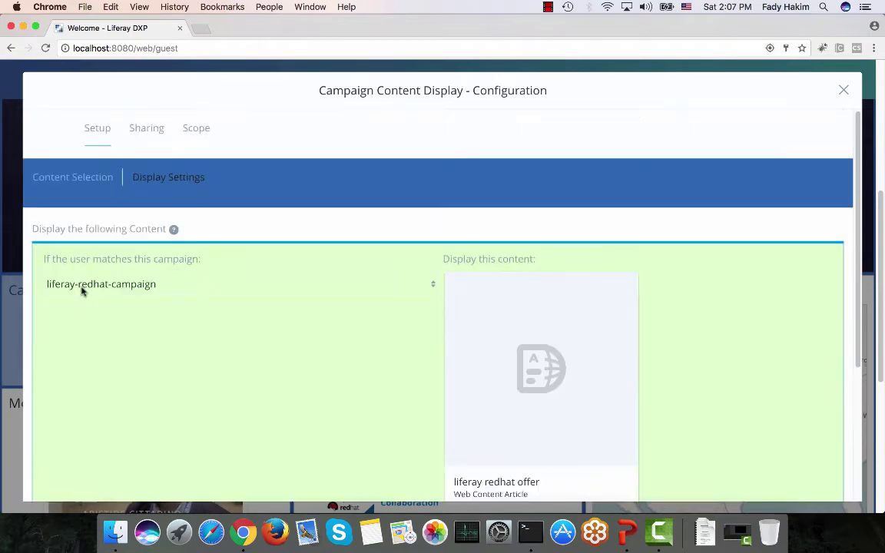
pyautogui.click(838, 90)
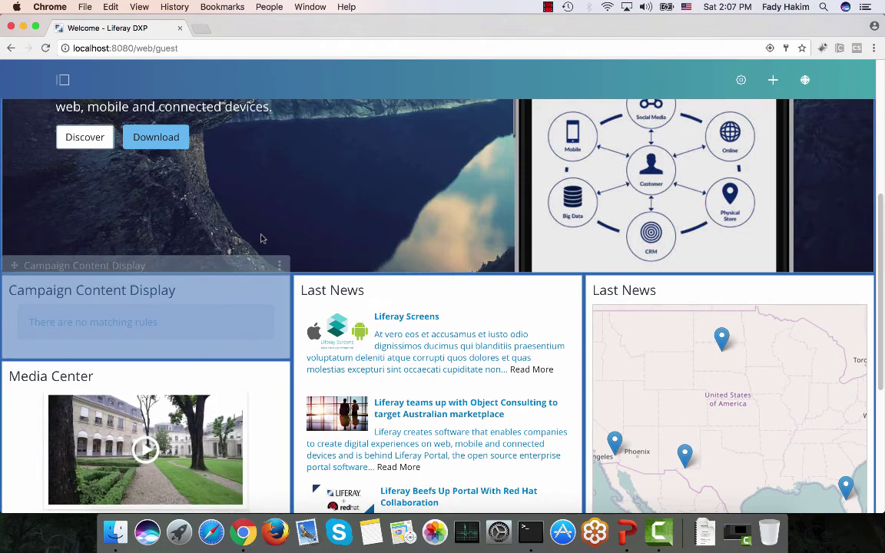
# Open the LIFERAY AND REDHAT page from the site navigation menu
pyautogui.scroll(5, 262, 234)
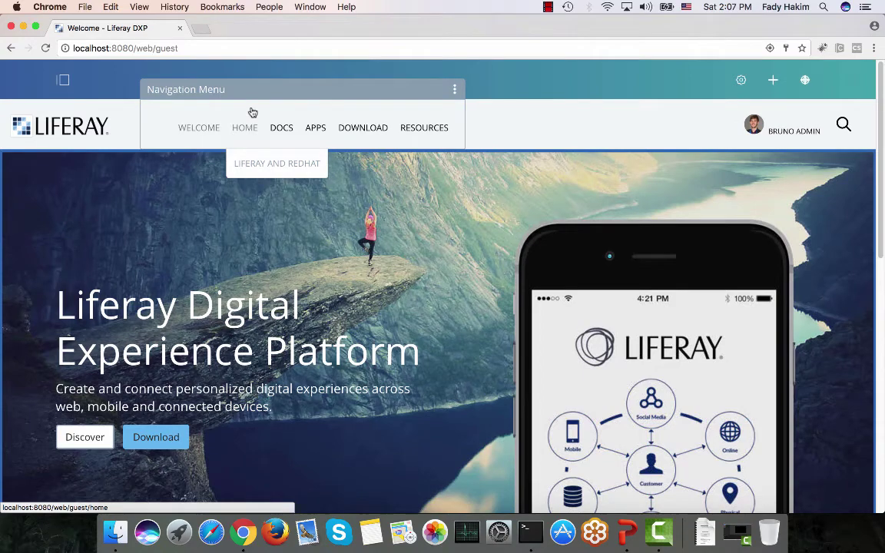
pyautogui.click(262, 168)
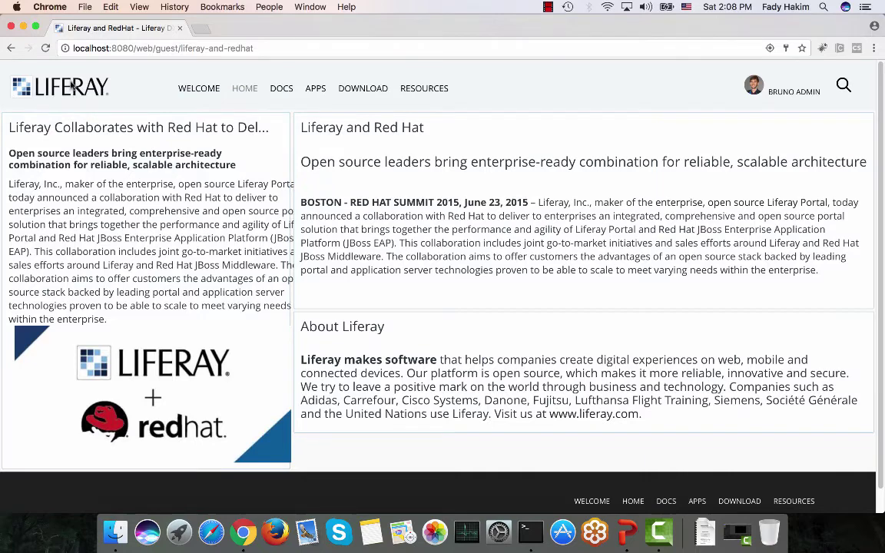
pyautogui.scroll(2, 353, 76)
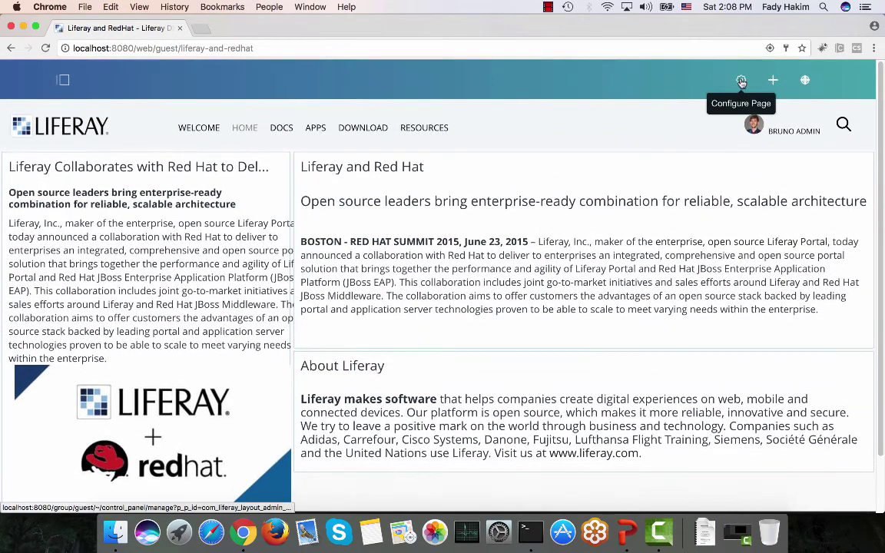
# Assign liferay-redhat-user-segment to the Liferay and RedHat page in its SEO settings and save
pyautogui.click(741, 82)
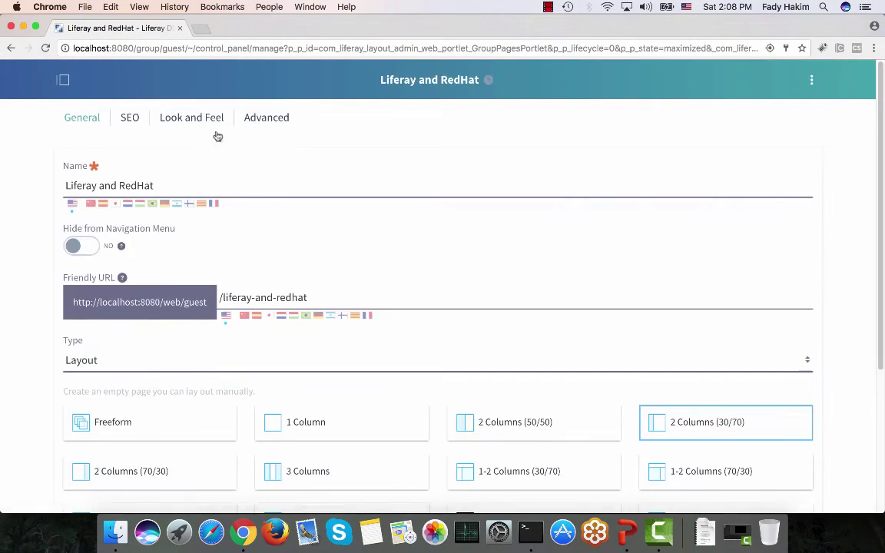
pyautogui.click(132, 120)
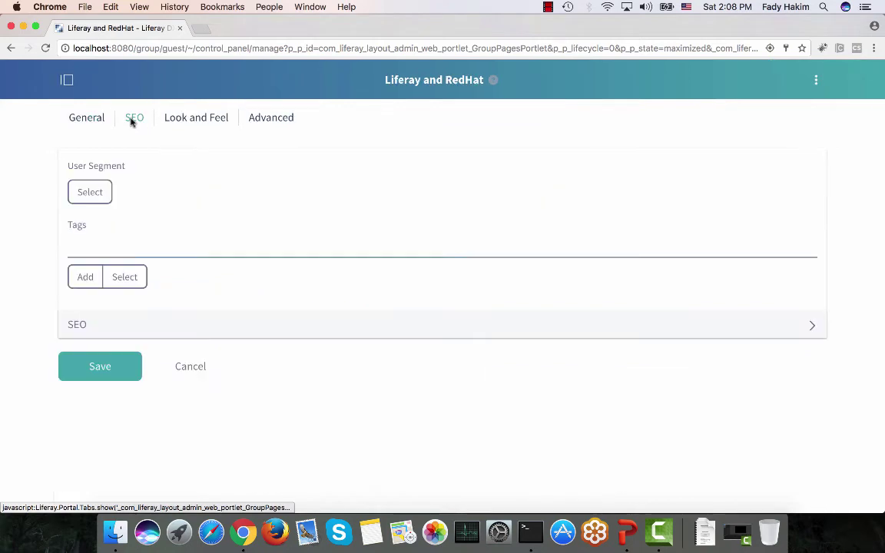
pyautogui.click(91, 197)
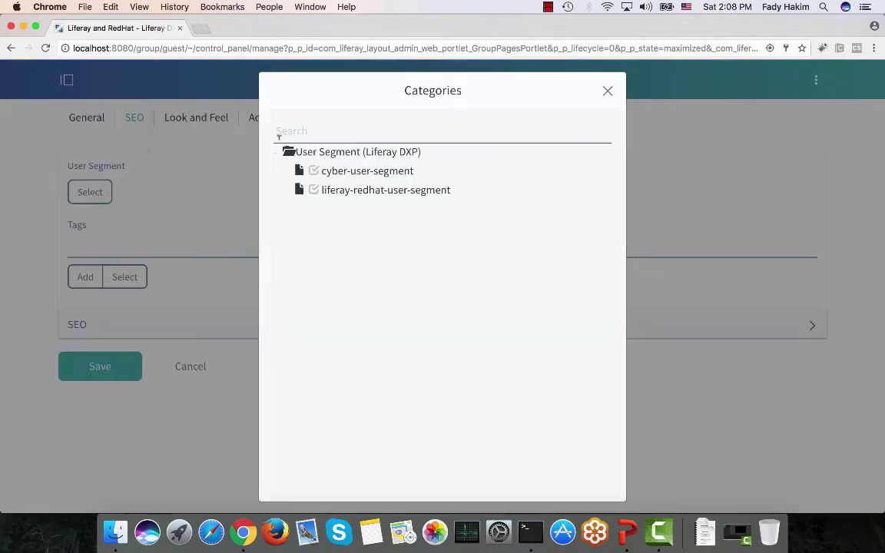
pyautogui.click(314, 191)
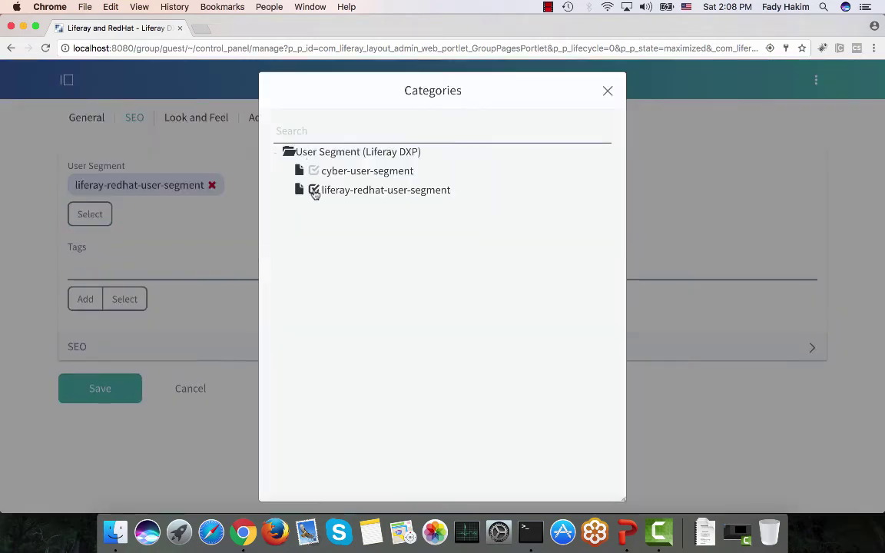
pyautogui.click(609, 91)
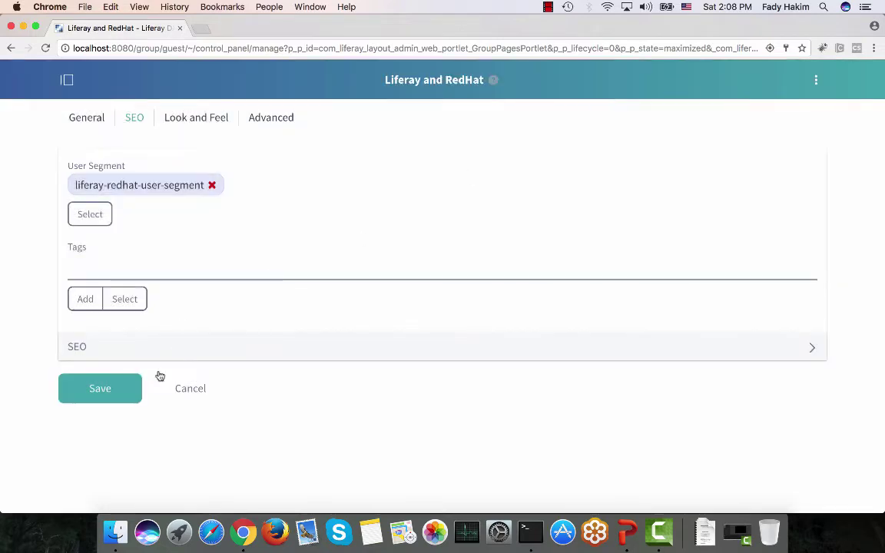
pyautogui.click(109, 390)
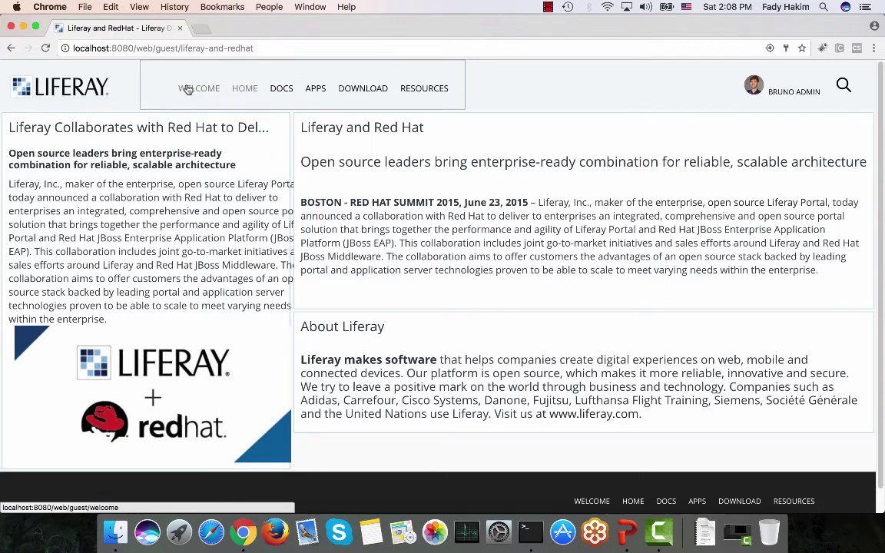
# Return to the Welcome page via the WELCOME link and the Liferay logo
pyautogui.click(135, 48)
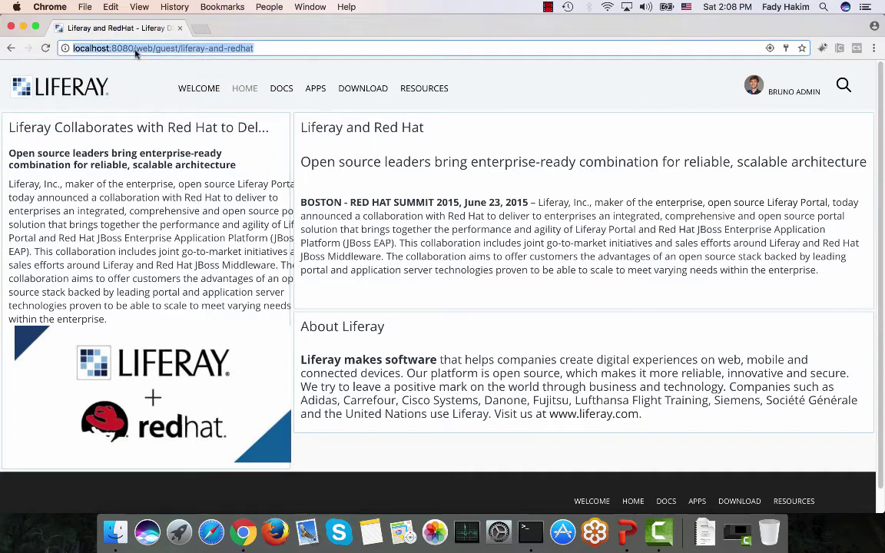
pyautogui.click(185, 90)
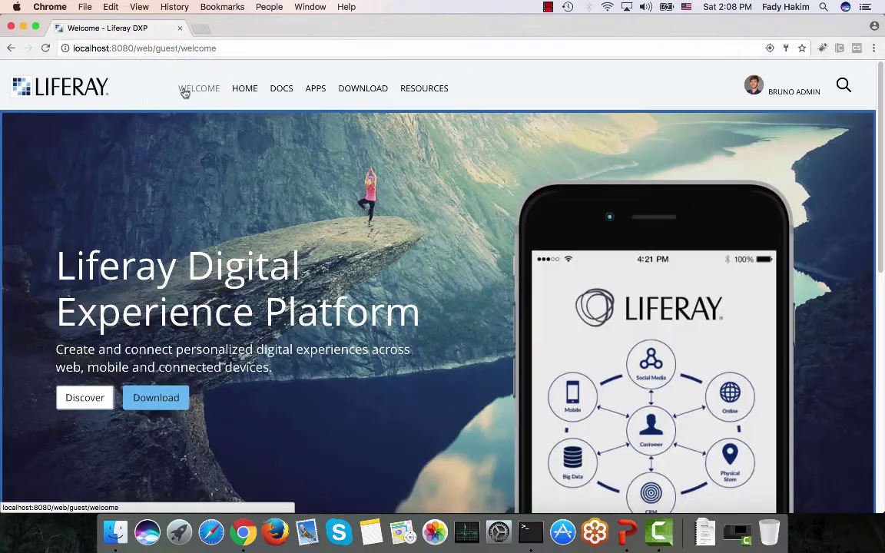
pyautogui.moveTo(247, 95)
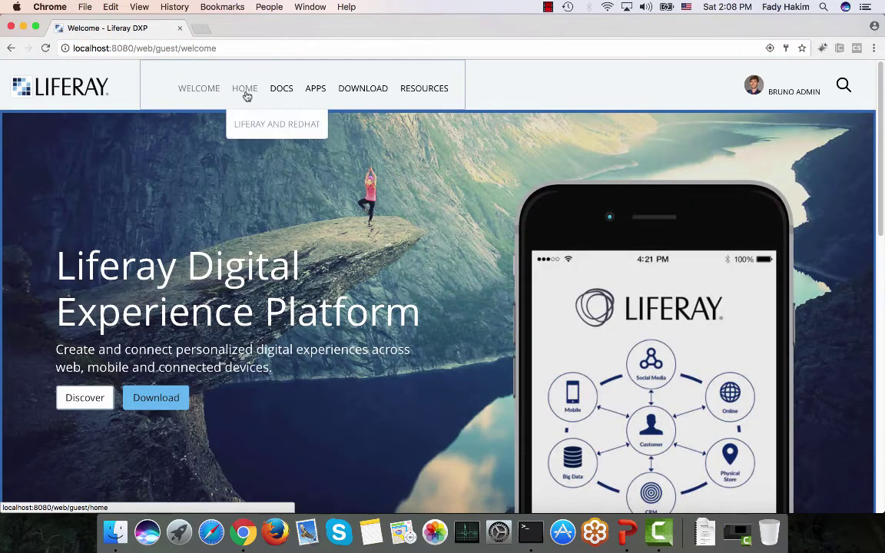
pyautogui.moveTo(386, 106)
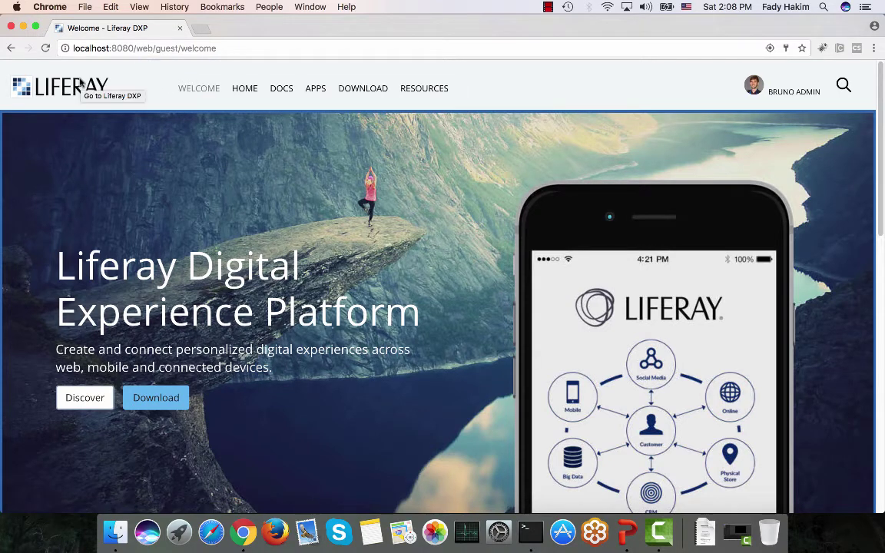
pyautogui.click(78, 83)
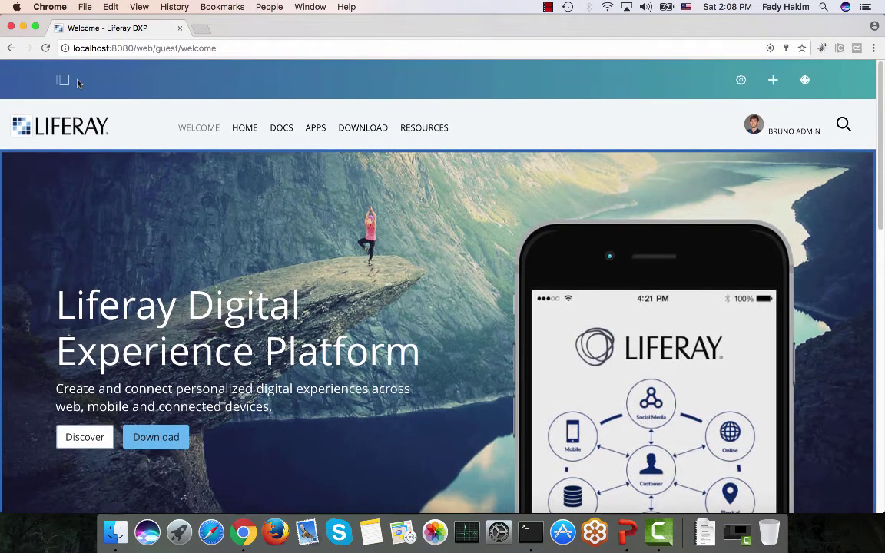
pyautogui.click(809, 81)
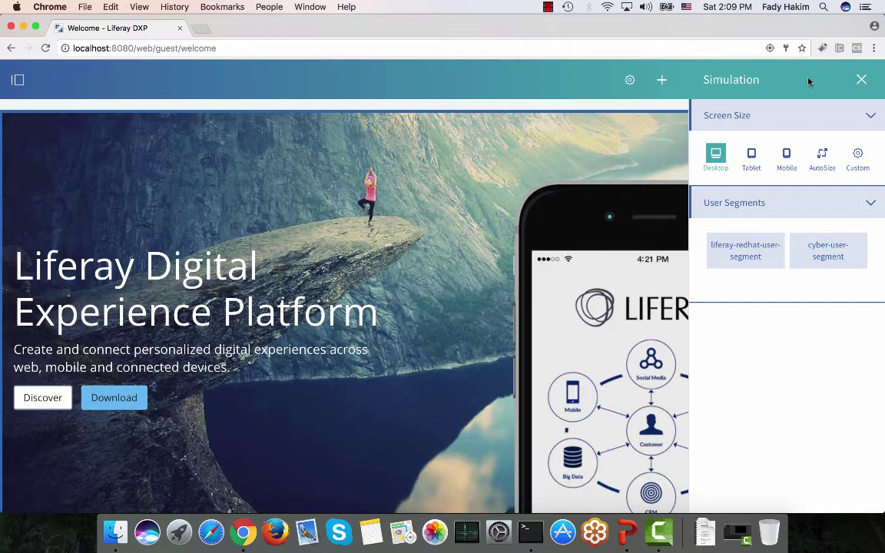
pyautogui.scroll(-3, 411, 261)
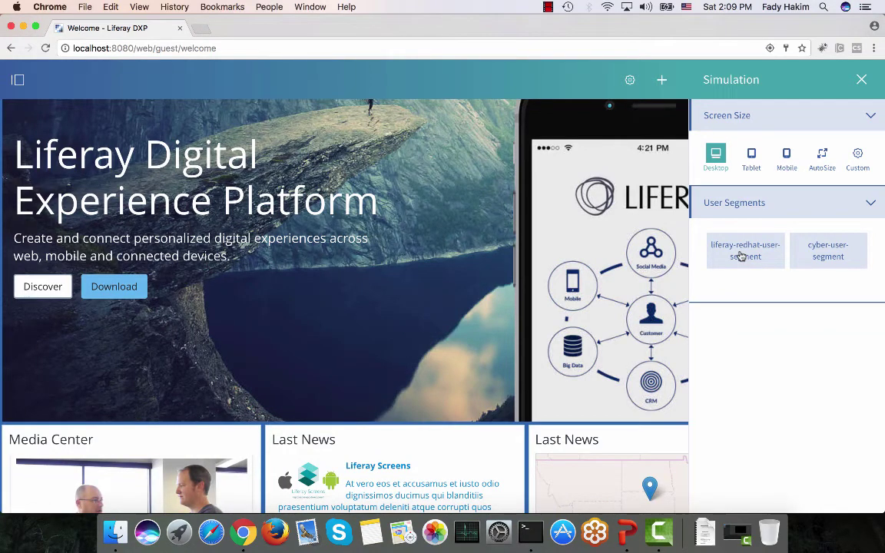
pyautogui.click(741, 256)
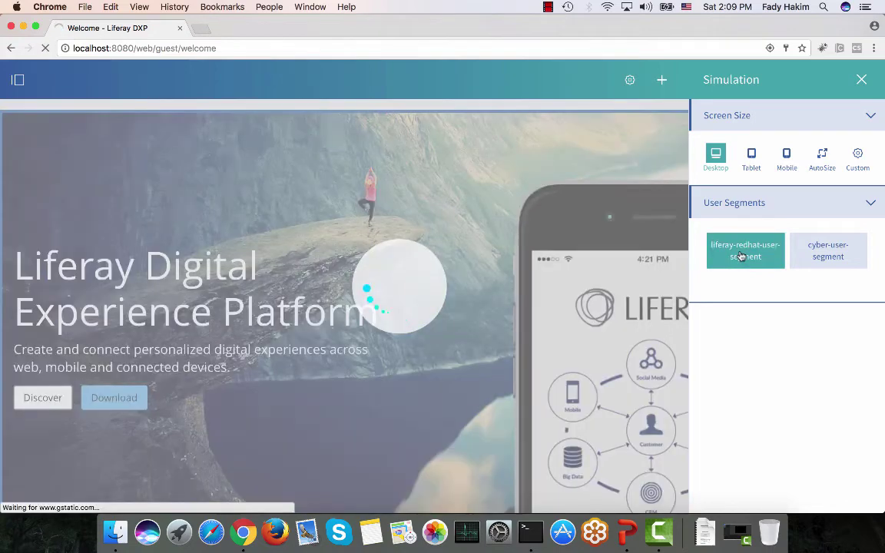
pyautogui.scroll(-5, 293, 195)
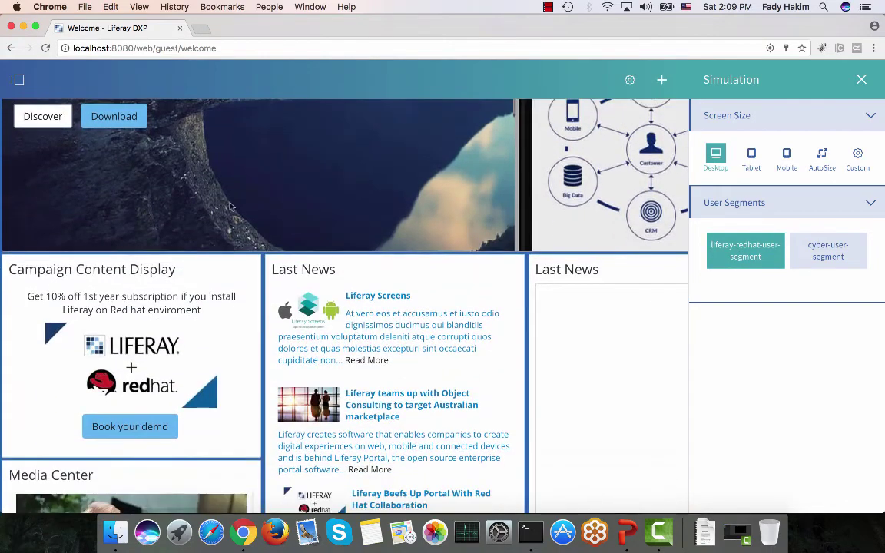
pyautogui.click(729, 256)
pyautogui.scroll(-5, 269, 238)
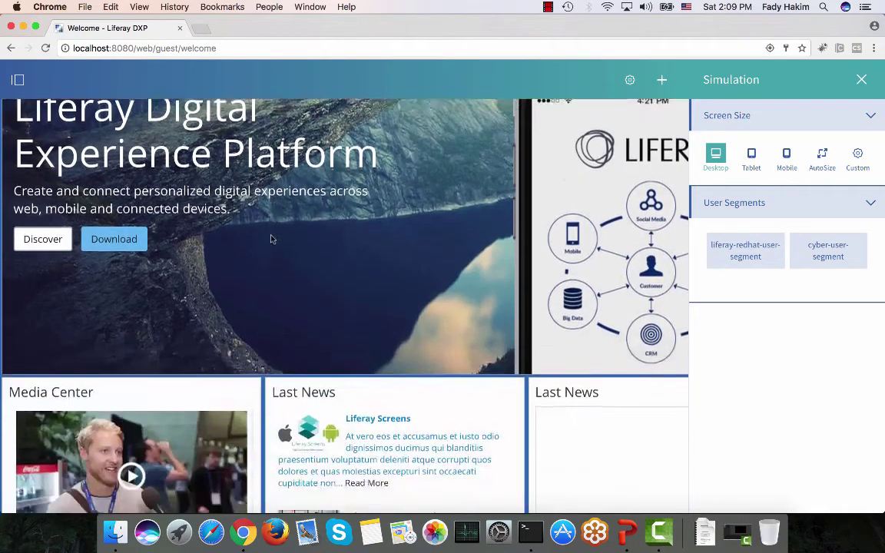
pyautogui.scroll(5, 194, 240)
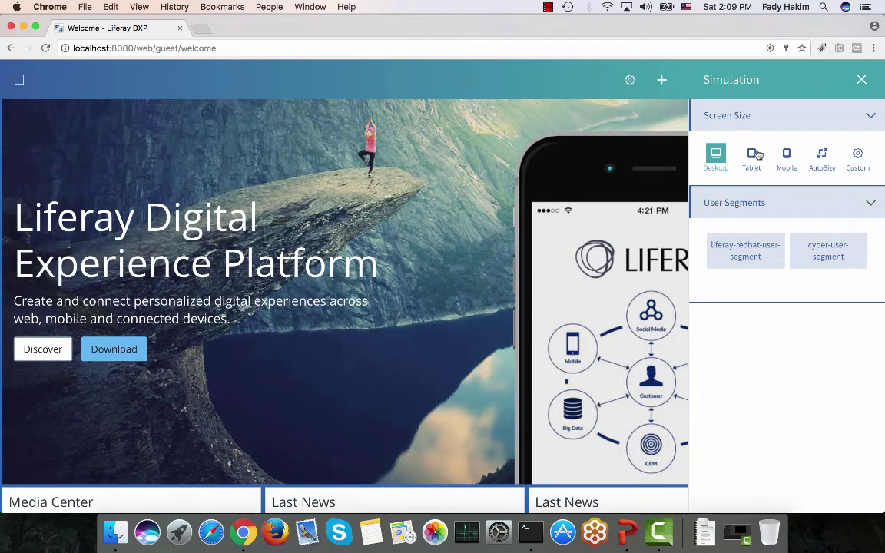
pyautogui.click(753, 155)
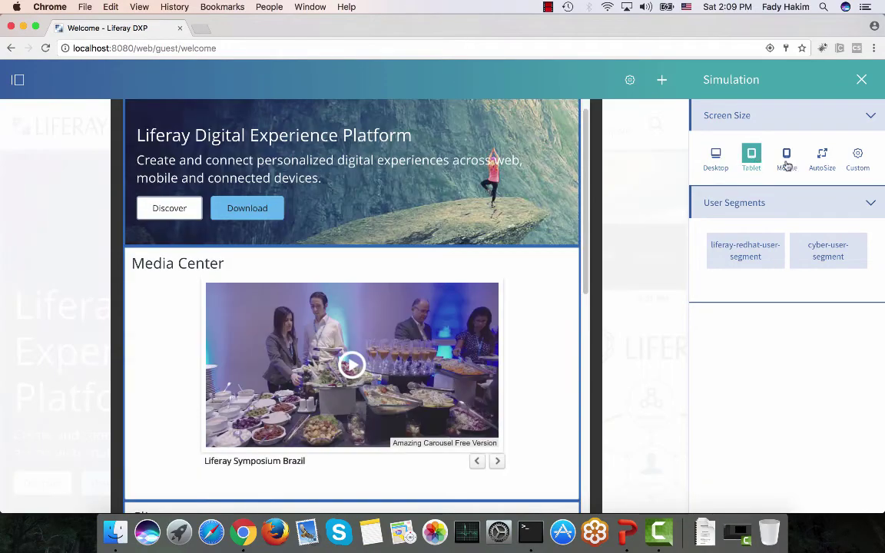
pyautogui.click(786, 157)
pyautogui.click(786, 158)
pyautogui.scroll(-20, 556, 192)
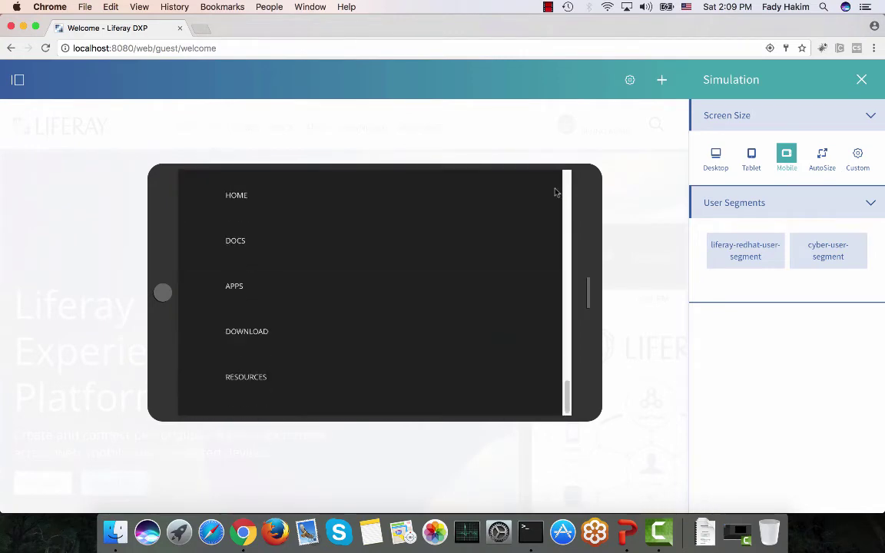
pyautogui.scroll(20, 557, 192)
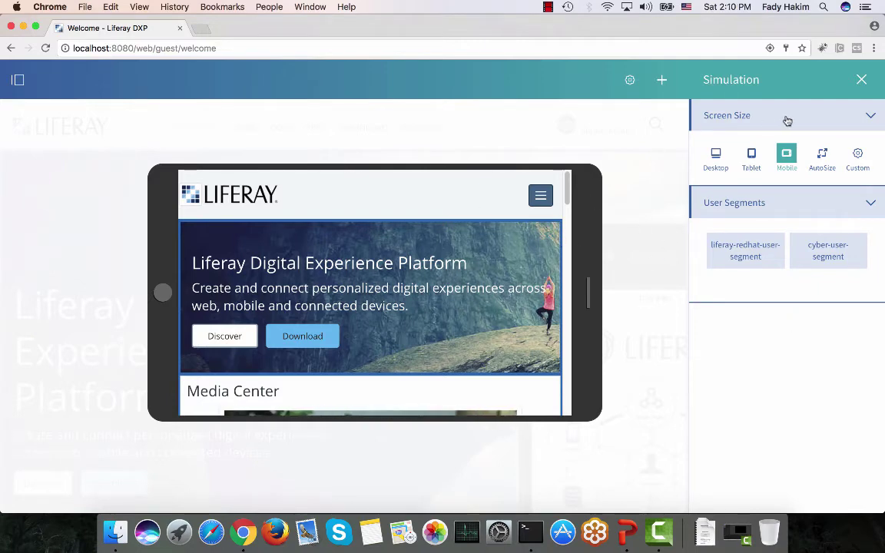
pyautogui.click(862, 80)
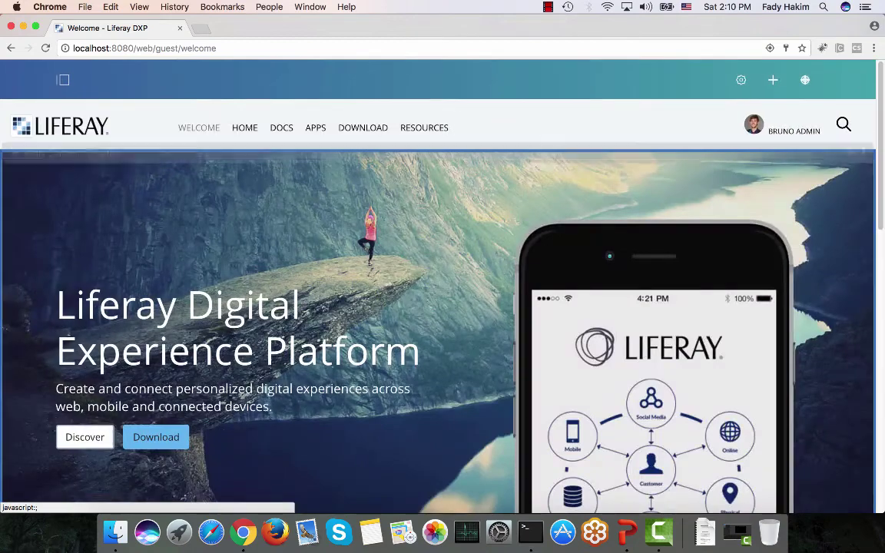
# Set the Campaign Content Display's Look and Feel application decorator to Barebone and save
pyautogui.scroll(-2, 175, 338)
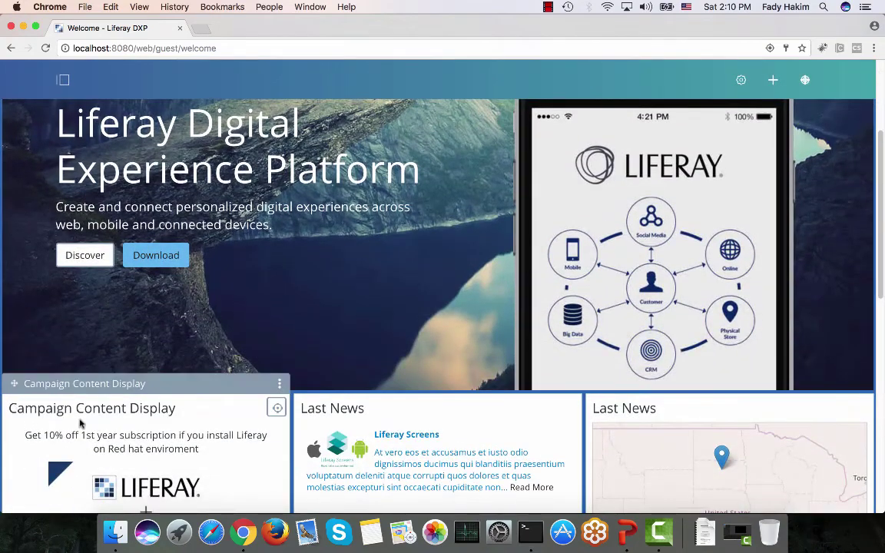
pyautogui.click(280, 387)
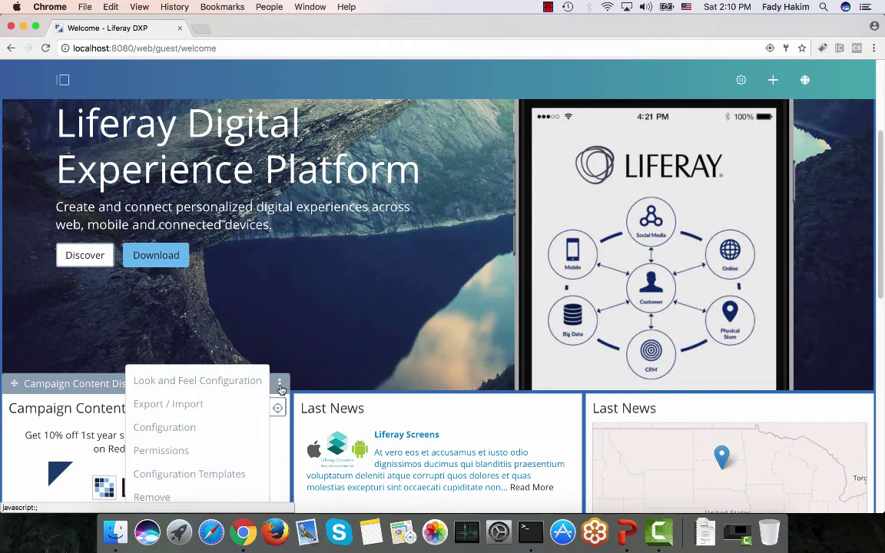
pyautogui.click(193, 382)
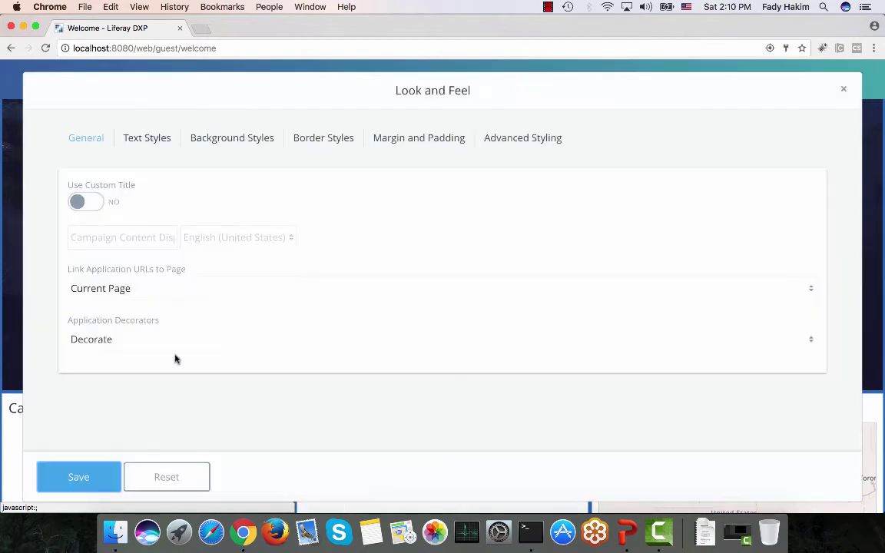
pyautogui.click(134, 339)
pyautogui.click(115, 325)
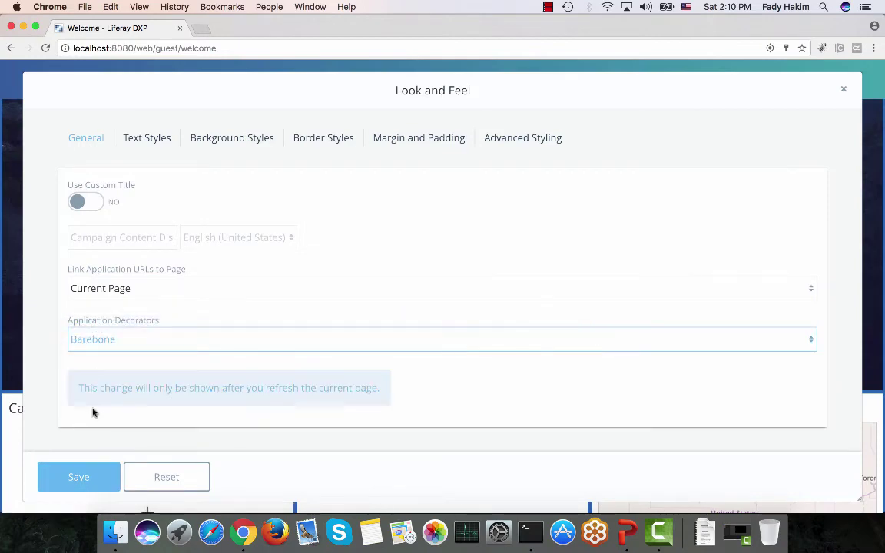
pyautogui.click(87, 478)
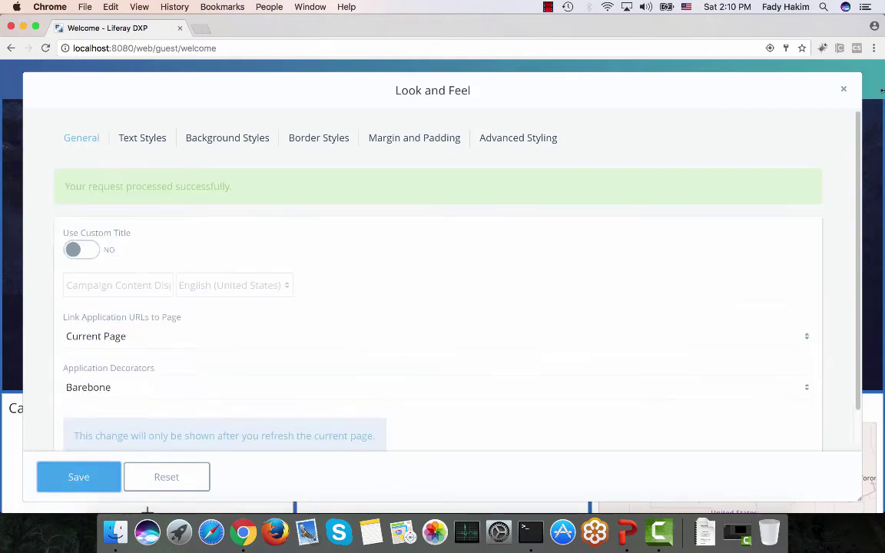
# Close the Look and Feel dialog, check the welcome page, and select its full URL
pyautogui.click(843, 89)
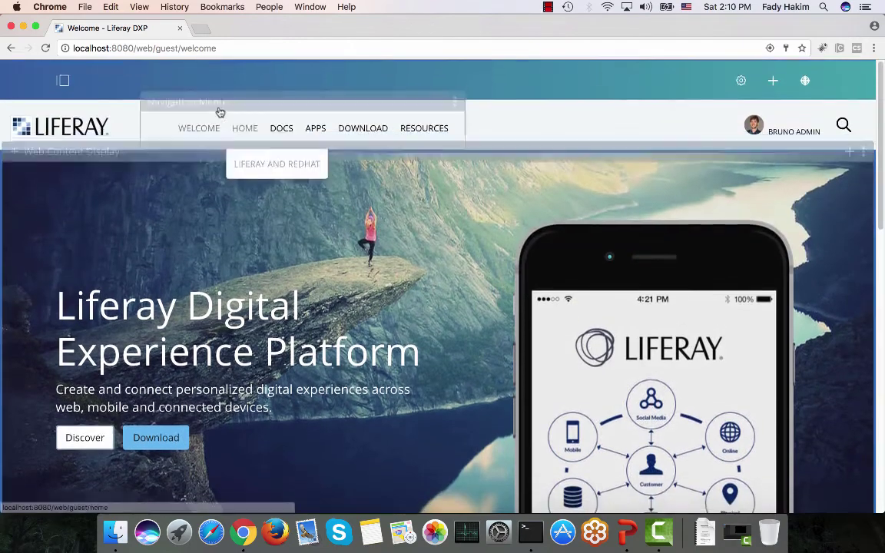
pyautogui.scroll(-6, 256, 251)
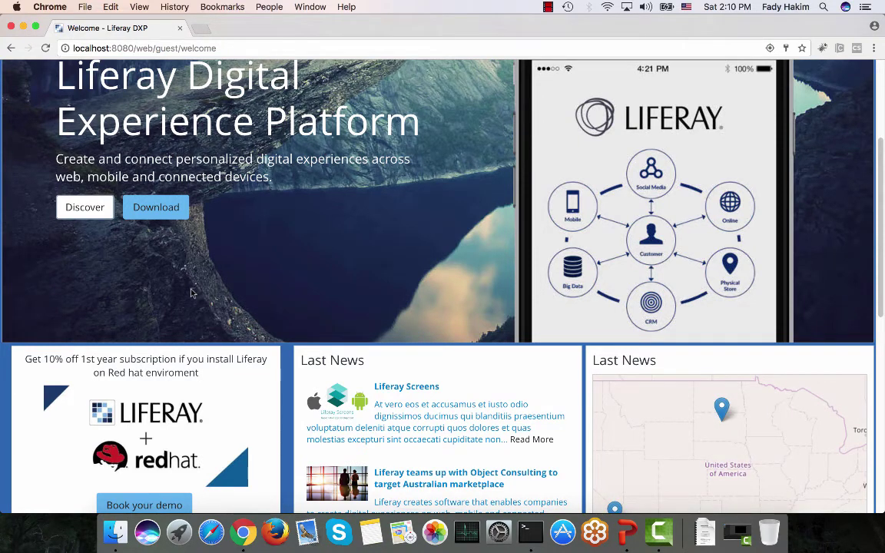
pyautogui.scroll(5, 192, 292)
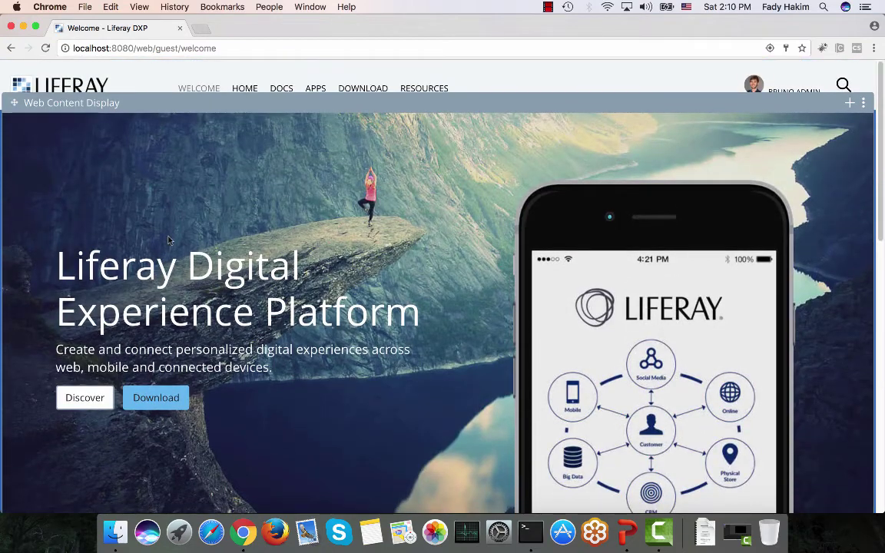
pyautogui.click(152, 48)
pyautogui.press('super+c')
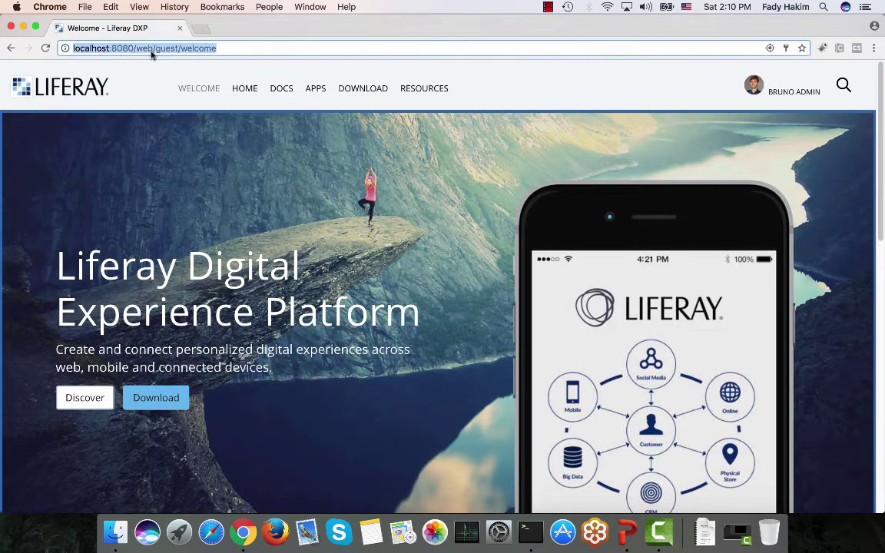
# Load the copied Liferay welcome page URL in Firefox
pyautogui.click(275, 530)
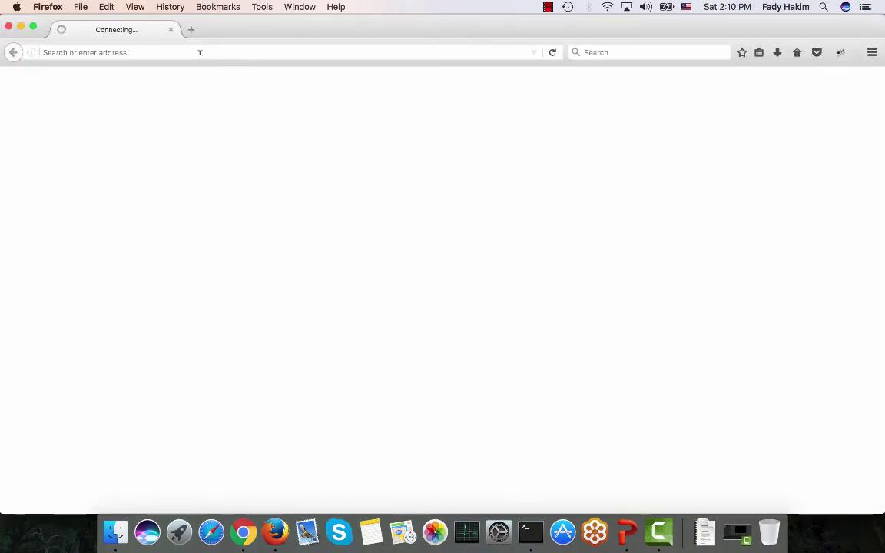
pyautogui.press('super+v')
pyautogui.press('Return')
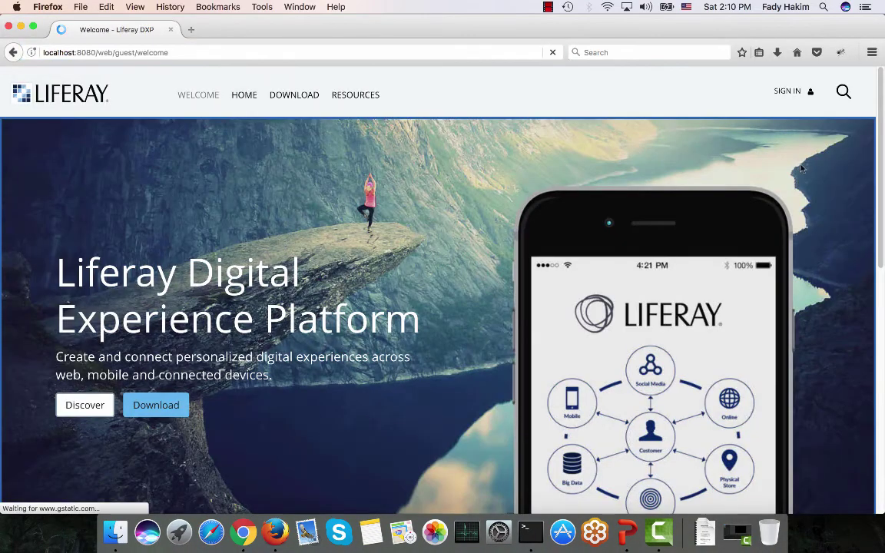
# Sign in to Liferay in Firefox with the administrator's screen name and password
pyautogui.click(787, 90)
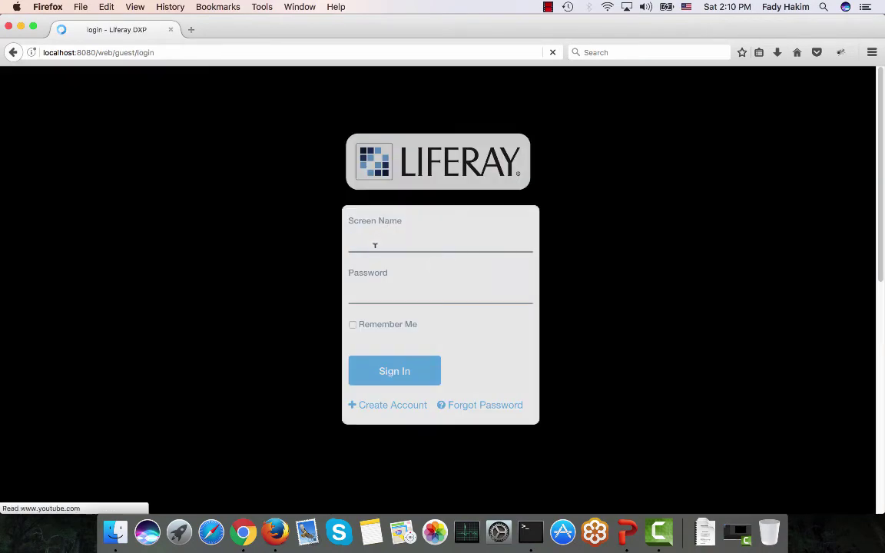
pyautogui.click(366, 243)
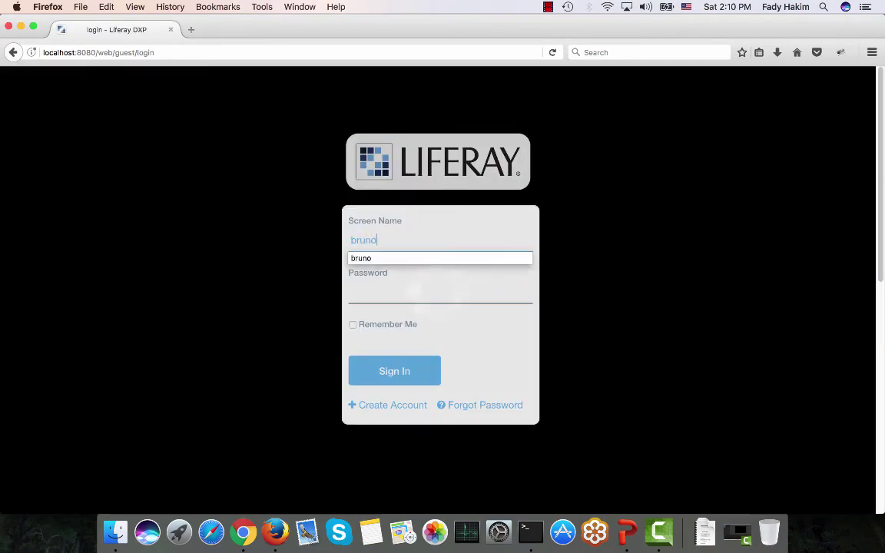
pyautogui.press('Tab')
pyautogui.press('Return')
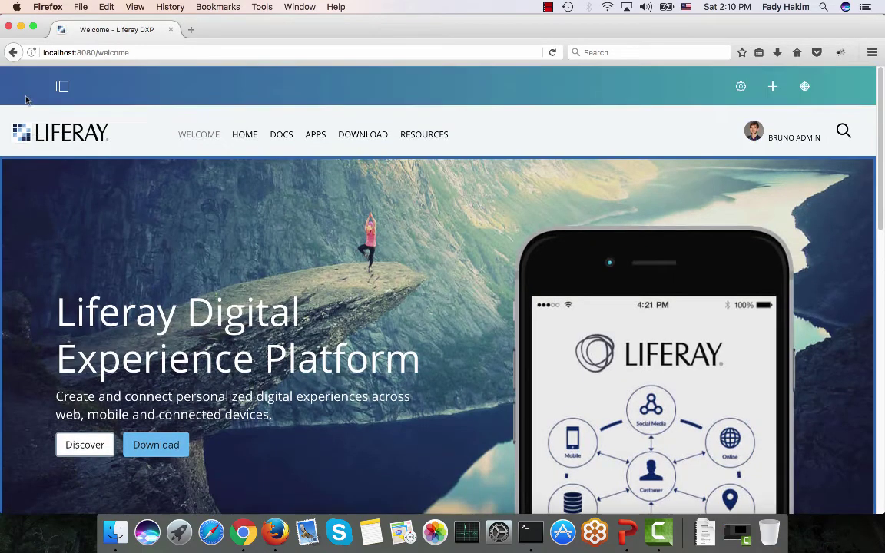
# Go through Configuration > Audience Targeting > Campaigns to liferay-redhat-campaign's Reports > Custom Report
pyautogui.click(60, 86)
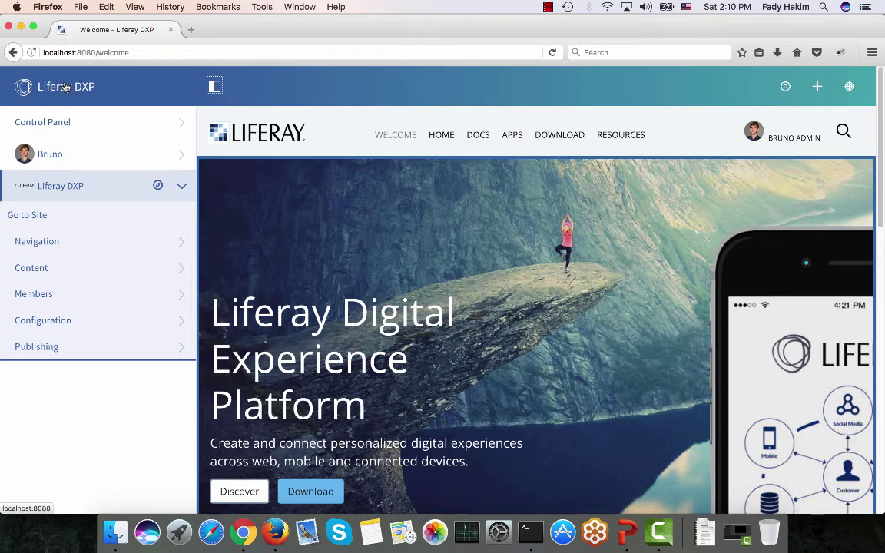
pyautogui.click(75, 268)
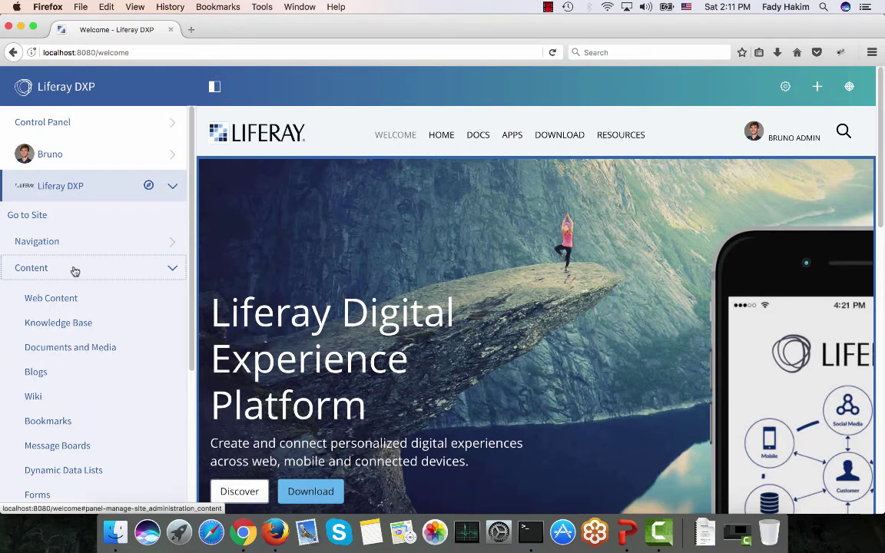
pyautogui.click(75, 269)
pyautogui.click(67, 329)
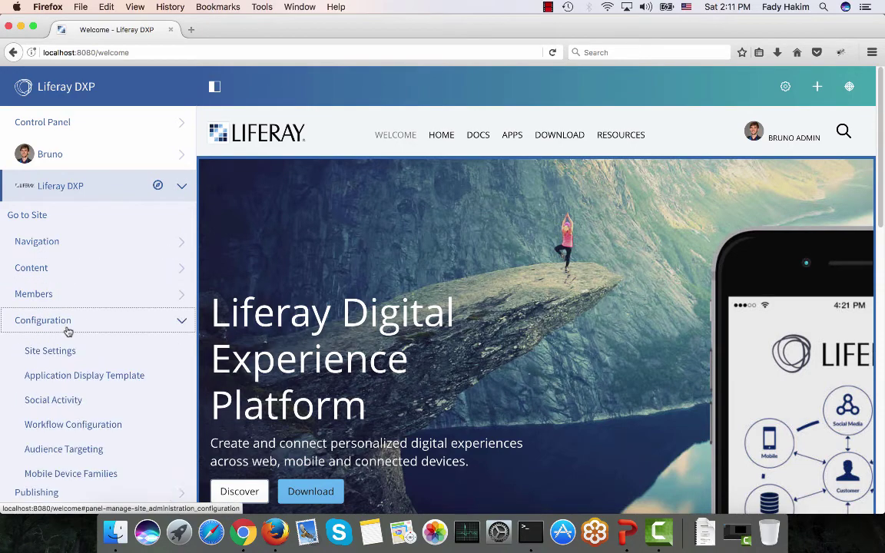
pyautogui.click(65, 452)
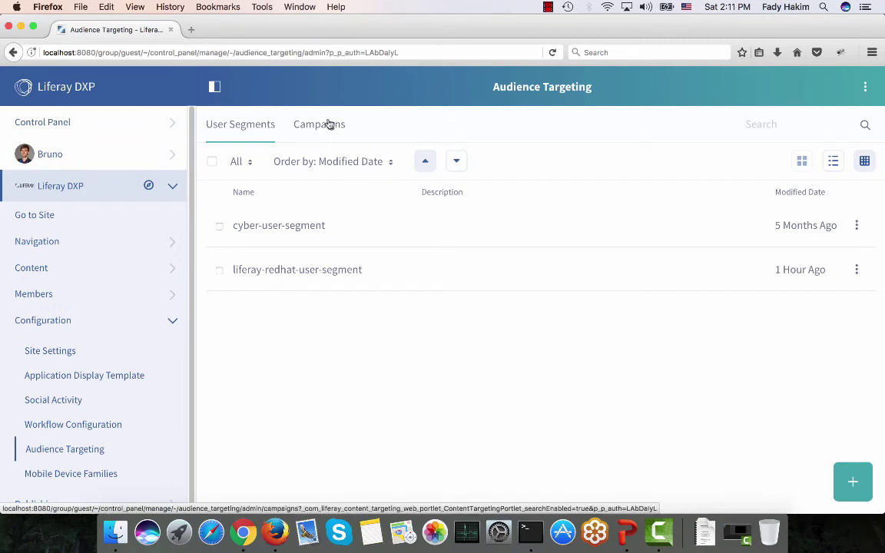
pyautogui.click(329, 124)
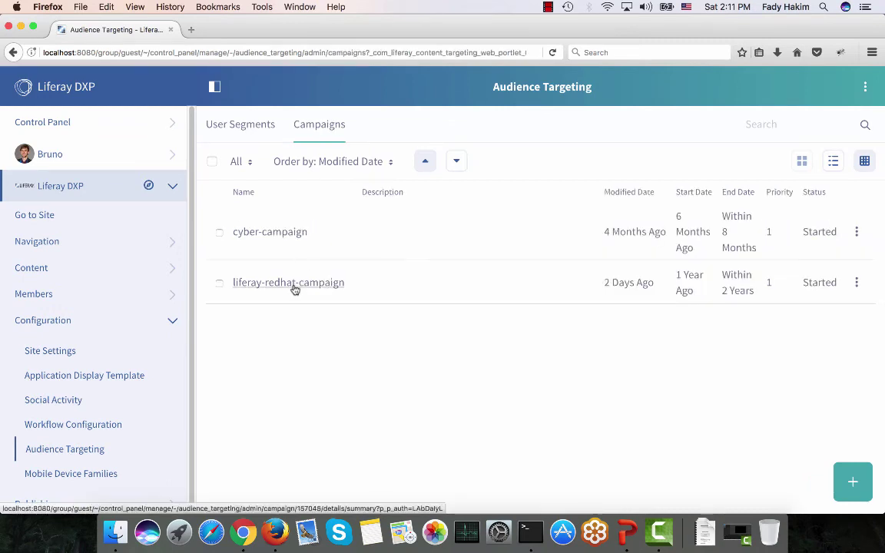
pyautogui.click(295, 286)
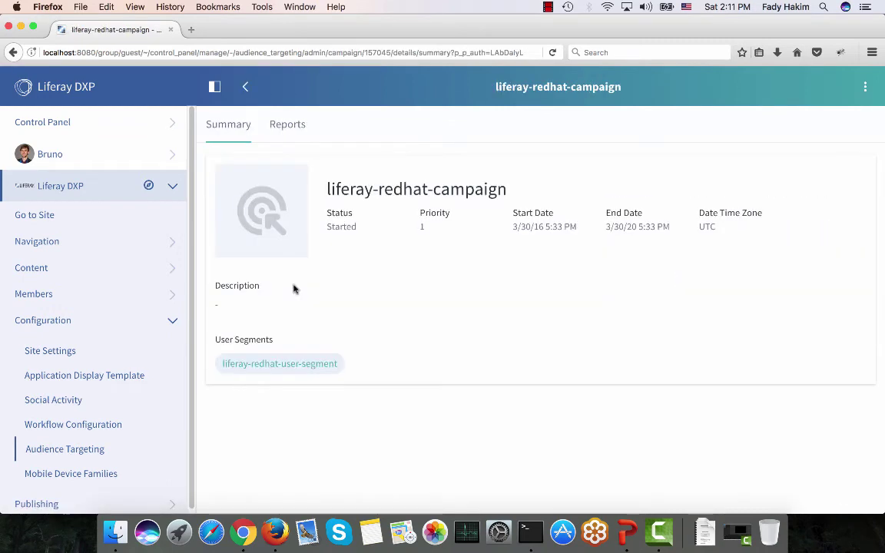
pyautogui.click(287, 127)
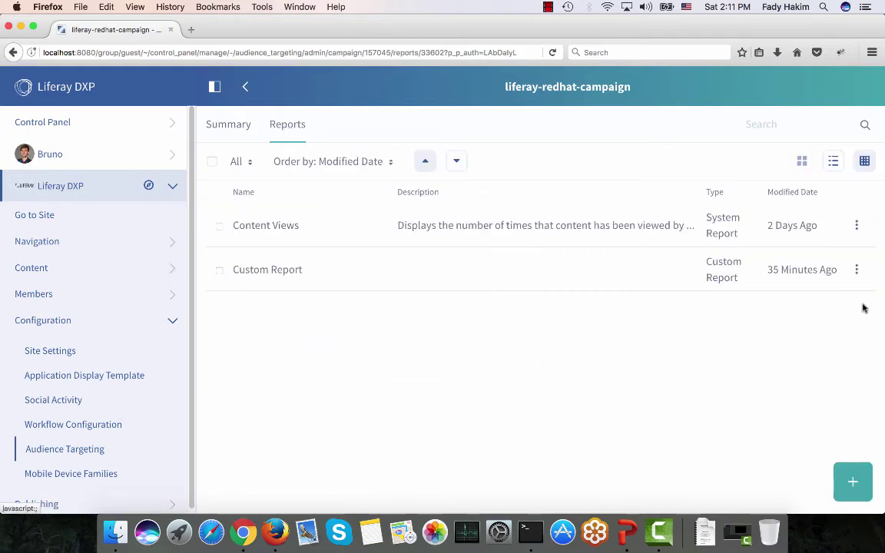
pyautogui.click(265, 269)
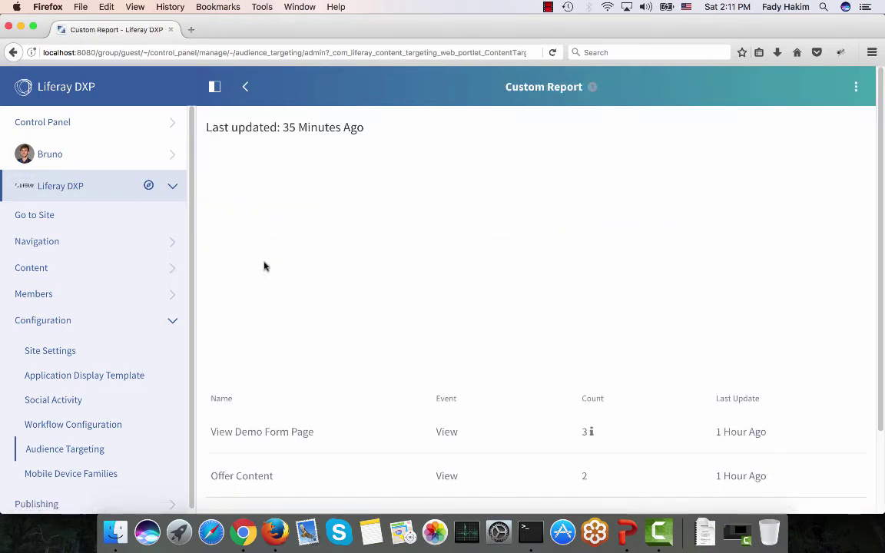
# Update the Custom Report: Offer Content 5 views, demo form page 3 views, form submissions 2
pyautogui.click(856, 88)
pyautogui.click(801, 117)
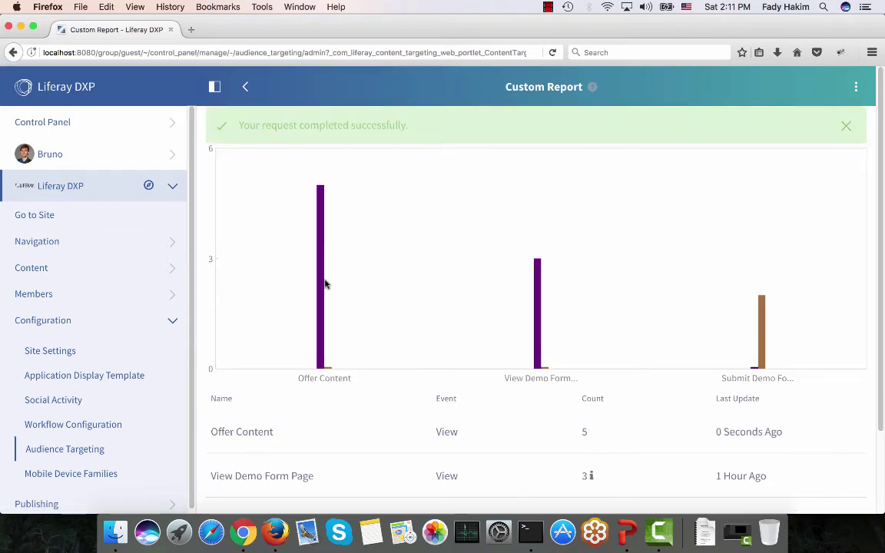
pyautogui.moveTo(322, 282)
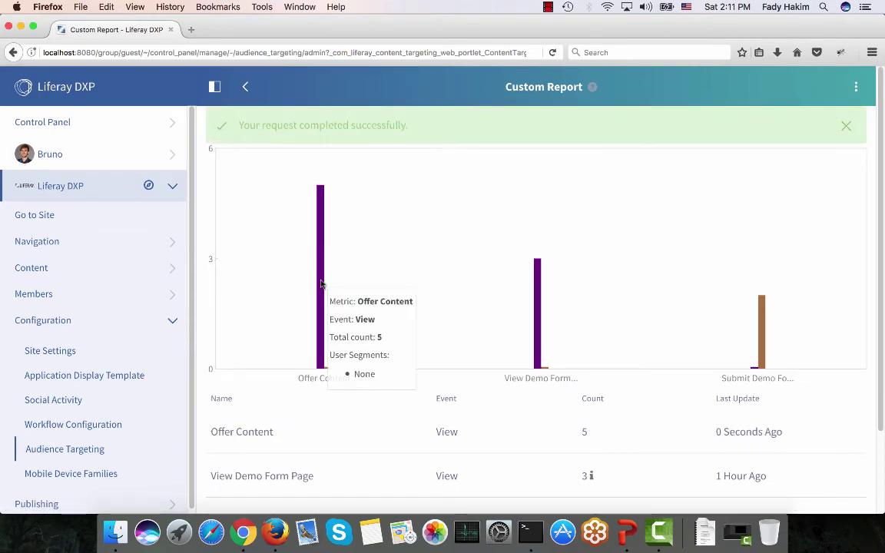
pyautogui.moveTo(537, 347)
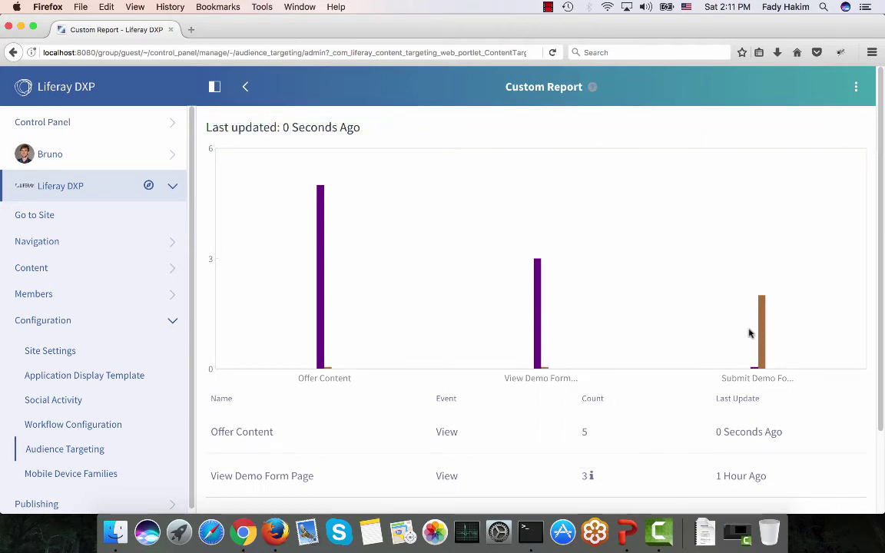
pyautogui.moveTo(762, 331)
pyautogui.moveTo(348, 225)
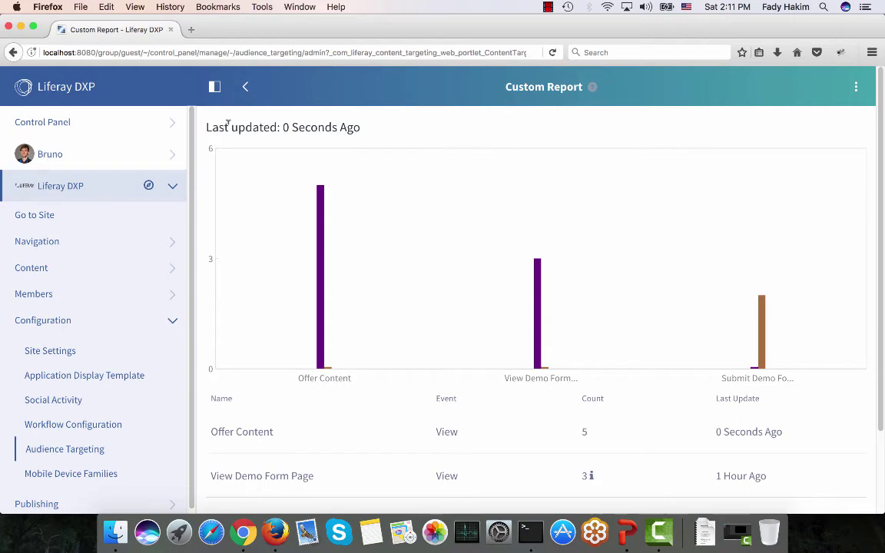
pyautogui.click(251, 538)
# Quit and relaunch Chrome, then open localhost:8080 as a signed-out visitor
pyautogui.rightClick(251, 536)
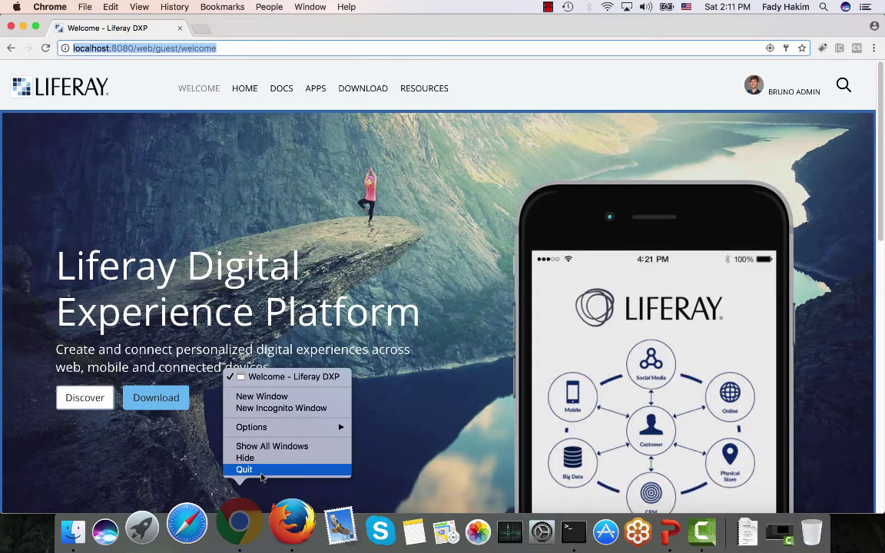
pyautogui.click(261, 469)
pyautogui.click(244, 522)
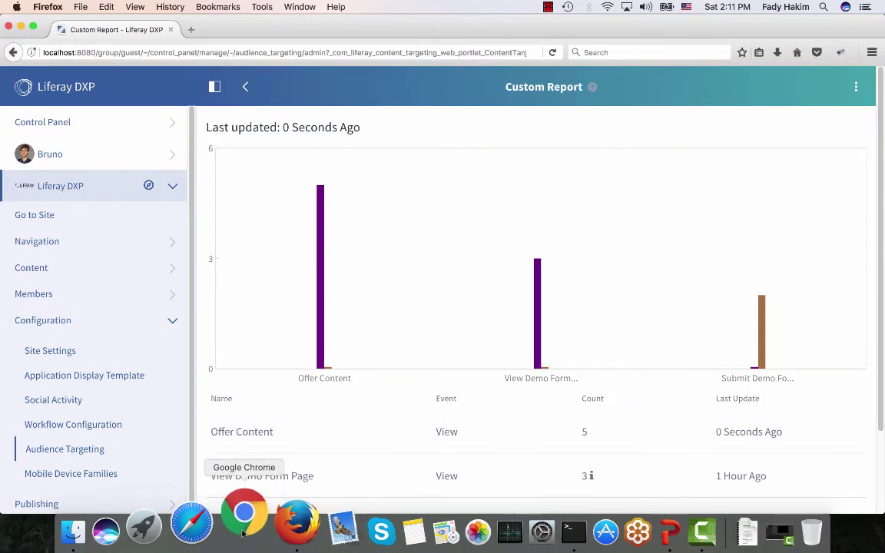
pyautogui.write('localhost:8080')
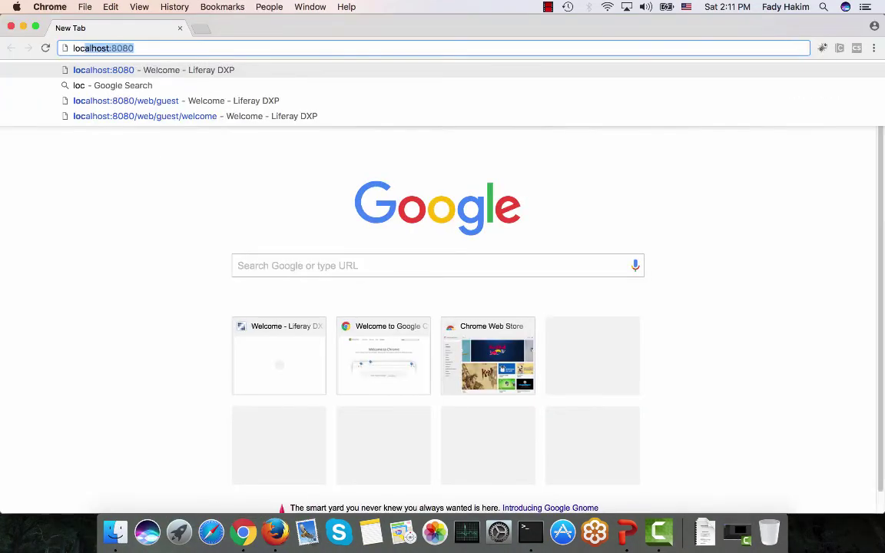
pyautogui.press('Return')
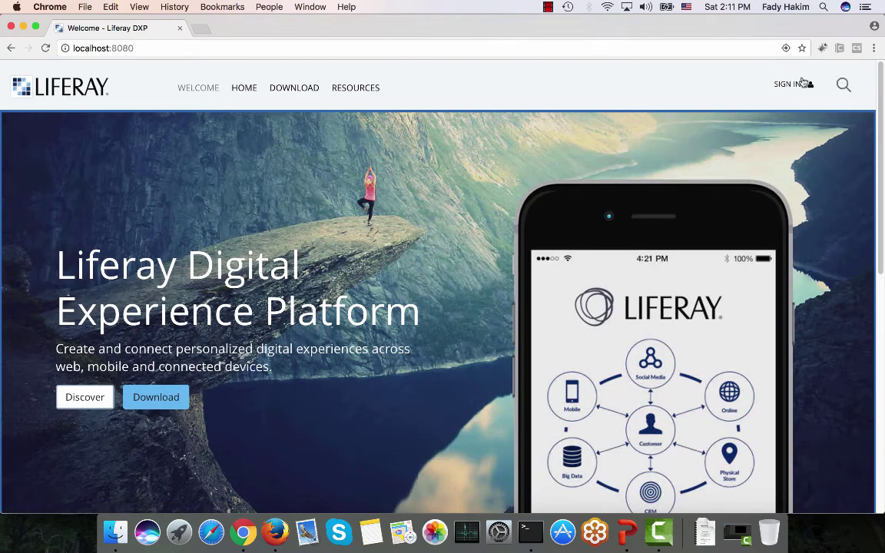
# View the Liferay and Red Hat article under HOME, then return to the welcome page
pyautogui.scroll(-5, 222, 124)
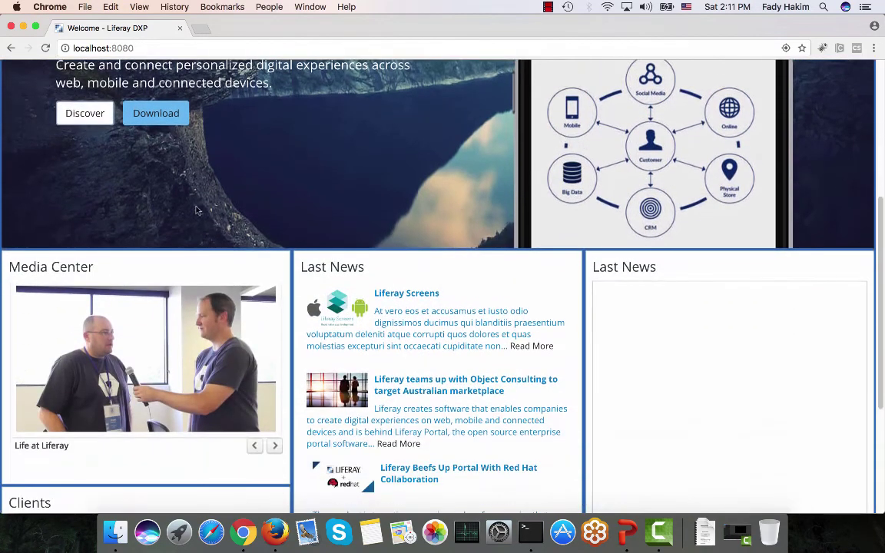
pyautogui.scroll(1, 60, 290)
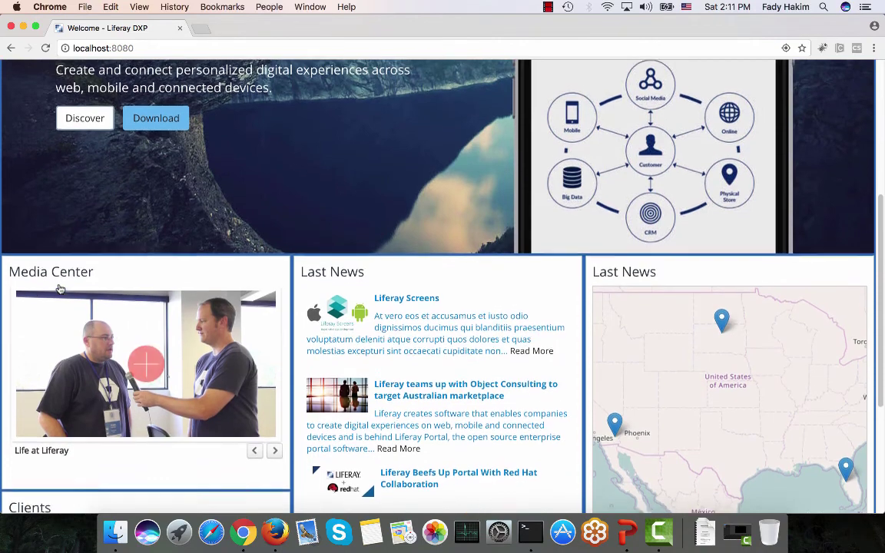
pyautogui.scroll(5, 51, 283)
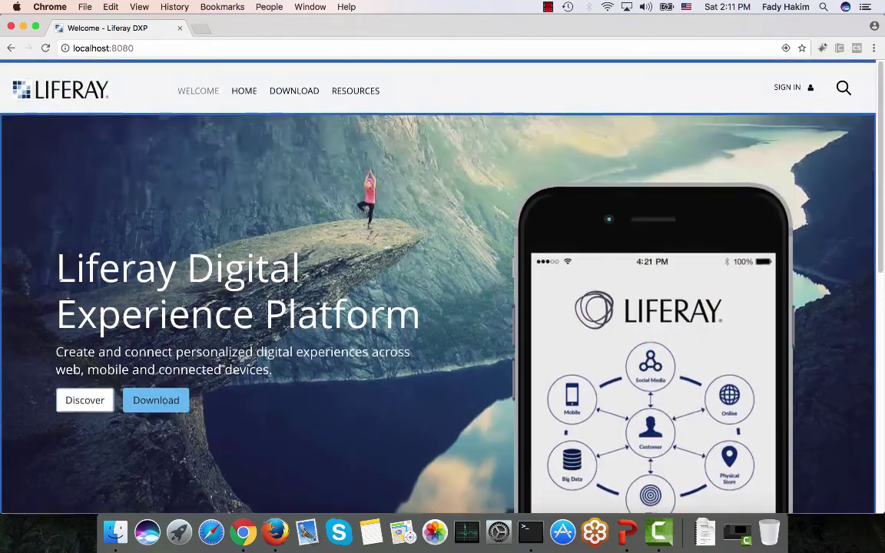
pyautogui.moveTo(239, 87)
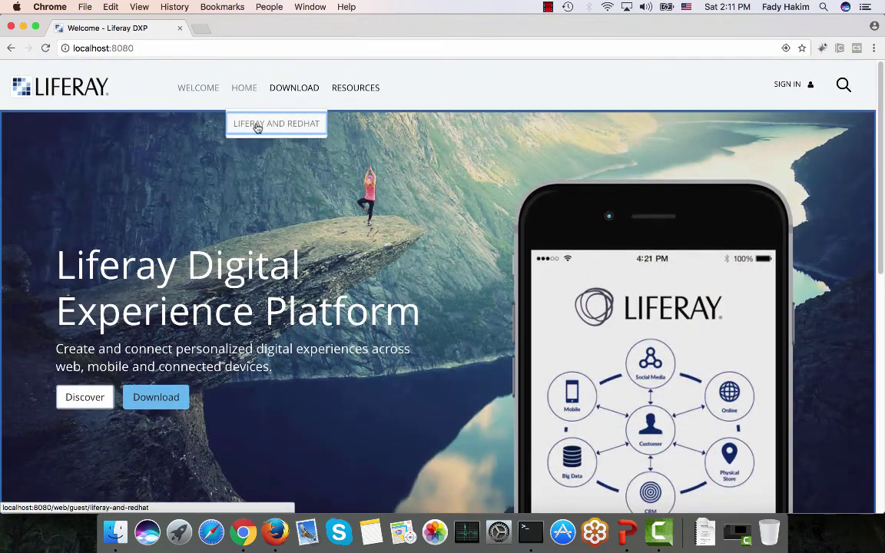
pyautogui.click(256, 127)
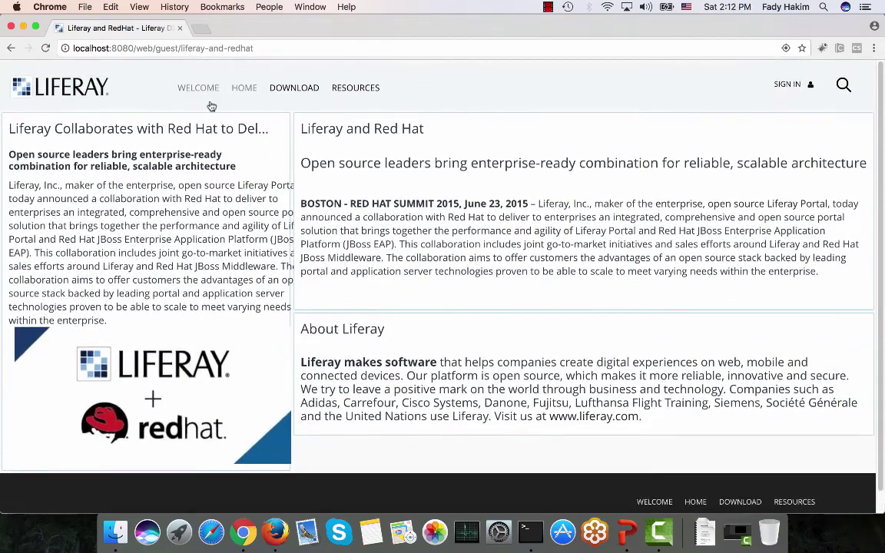
pyautogui.click(201, 90)
# View the Liferay and Red Hat article a second time and return to Welcome
pyautogui.scroll(-3, 307, 269)
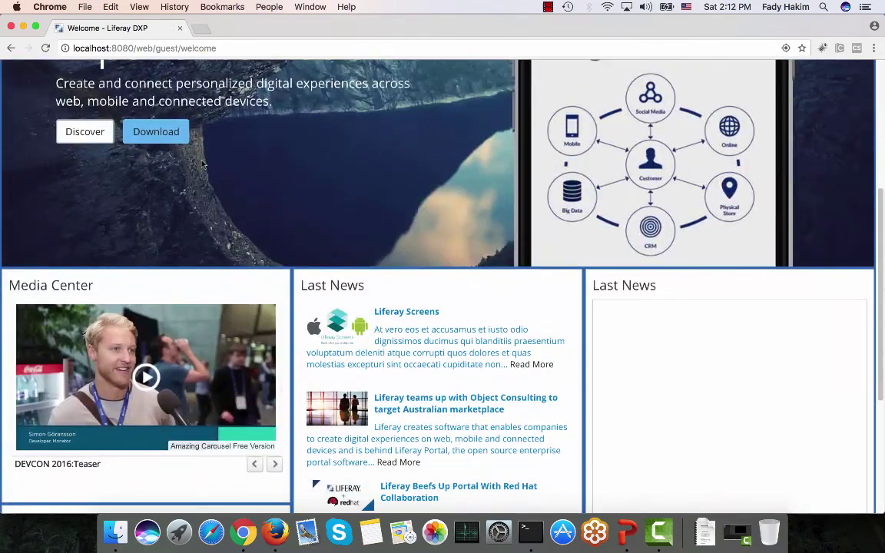
pyautogui.scroll(7, 215, 230)
pyautogui.moveTo(244, 88)
pyautogui.click(251, 126)
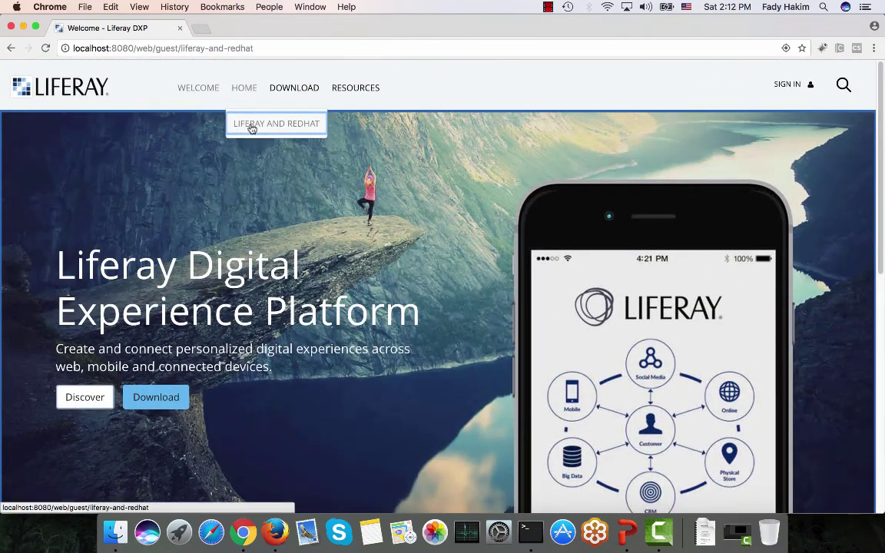
pyautogui.click(198, 91)
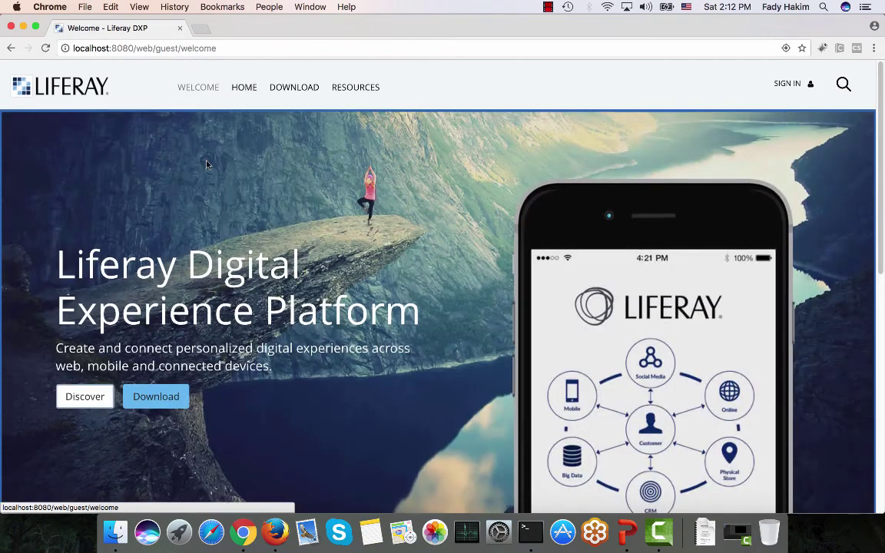
# View the article a third time, then scroll to the 10% off Red Hat offer
pyautogui.scroll(-4, 205, 163)
pyautogui.scroll(5, 205, 162)
pyautogui.moveTo(246, 89)
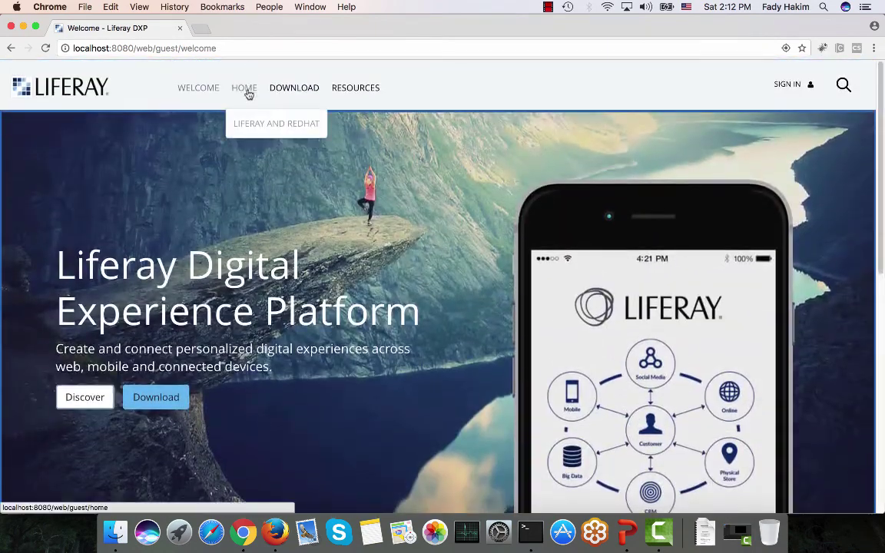
pyautogui.click(265, 127)
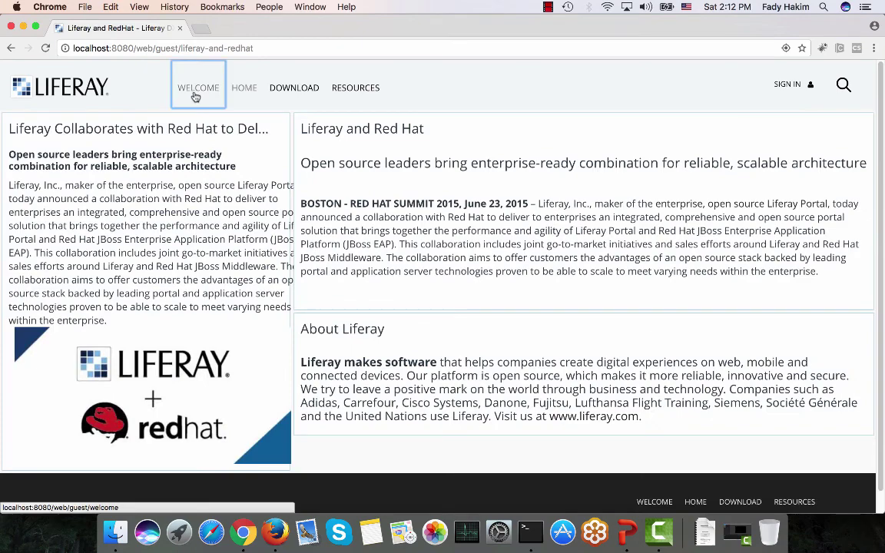
pyautogui.click(194, 93)
pyautogui.scroll(-3, 207, 184)
pyautogui.scroll(-3, 207, 184)
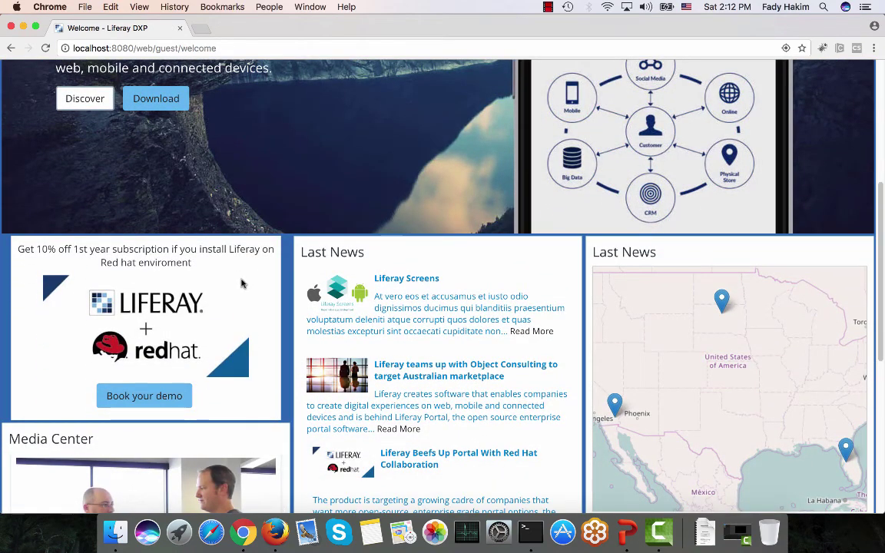
# Update the Custom Report to 6 Offer Content views, then reload Chrome's welcome page
pyautogui.press('super+Tab')
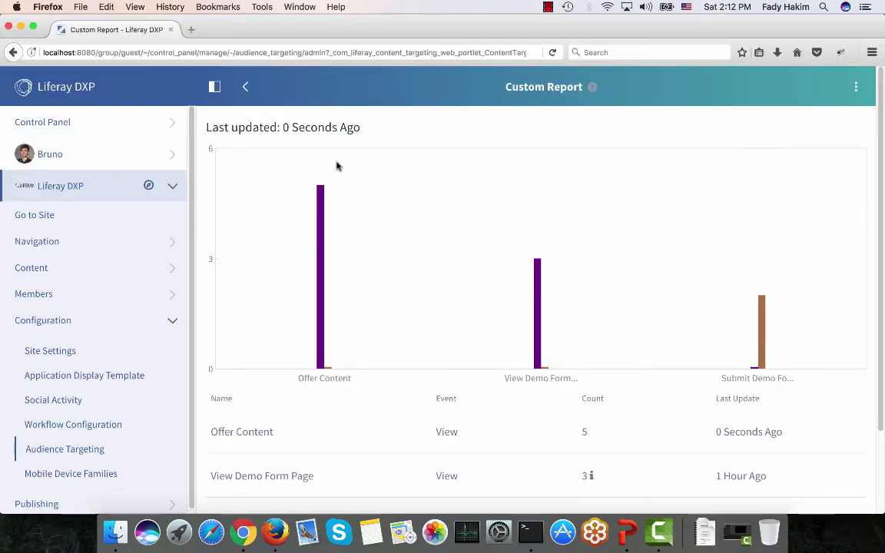
pyautogui.moveTo(323, 204)
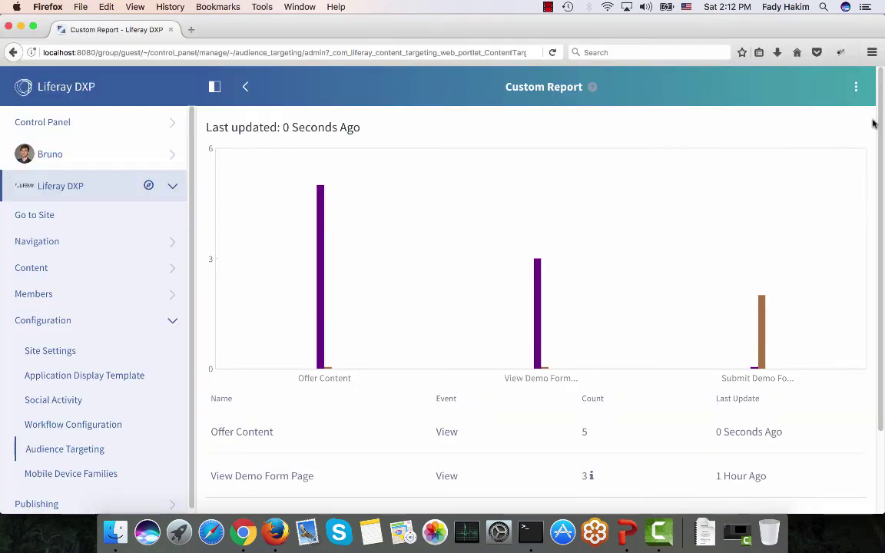
pyautogui.click(856, 87)
pyautogui.click(820, 124)
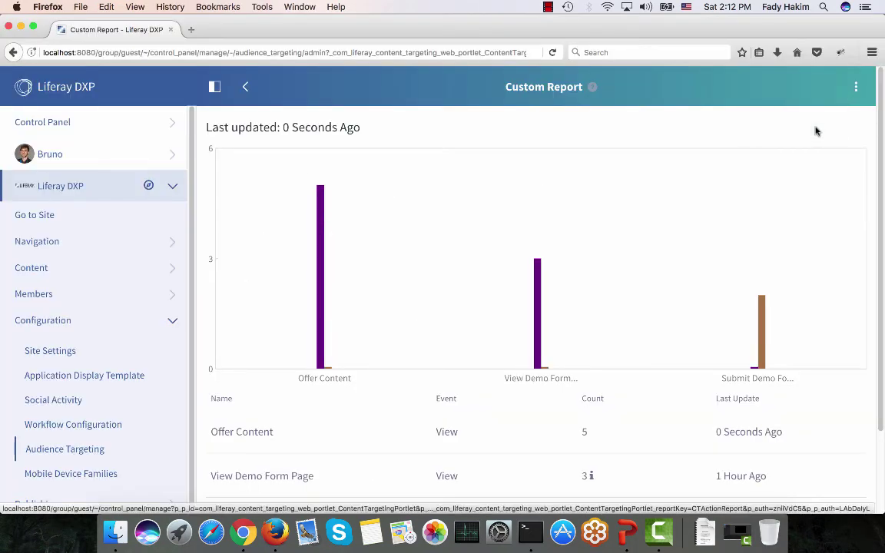
pyautogui.moveTo(323, 225)
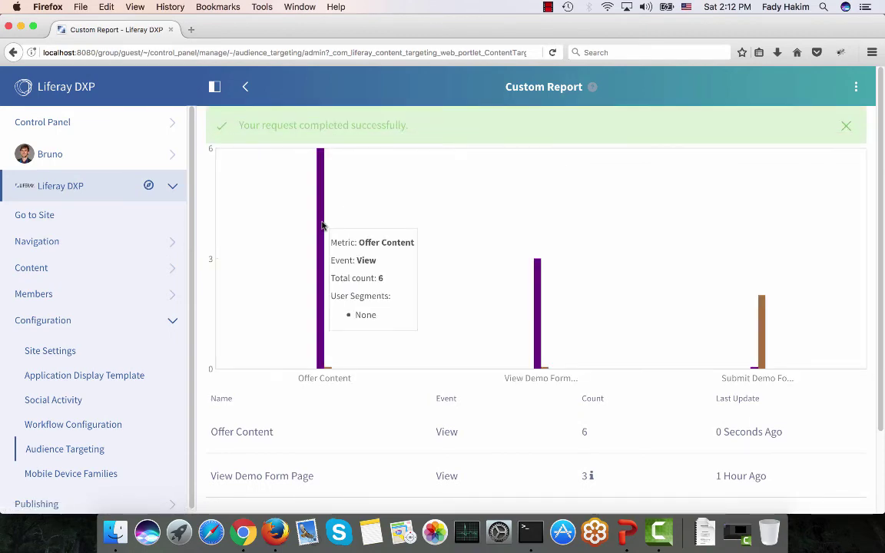
pyautogui.press('super+Tab')
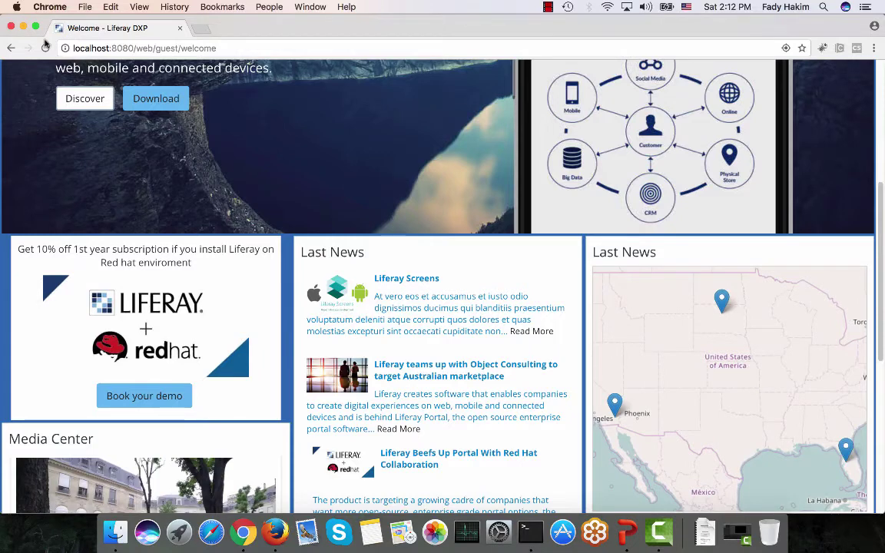
pyautogui.click(46, 47)
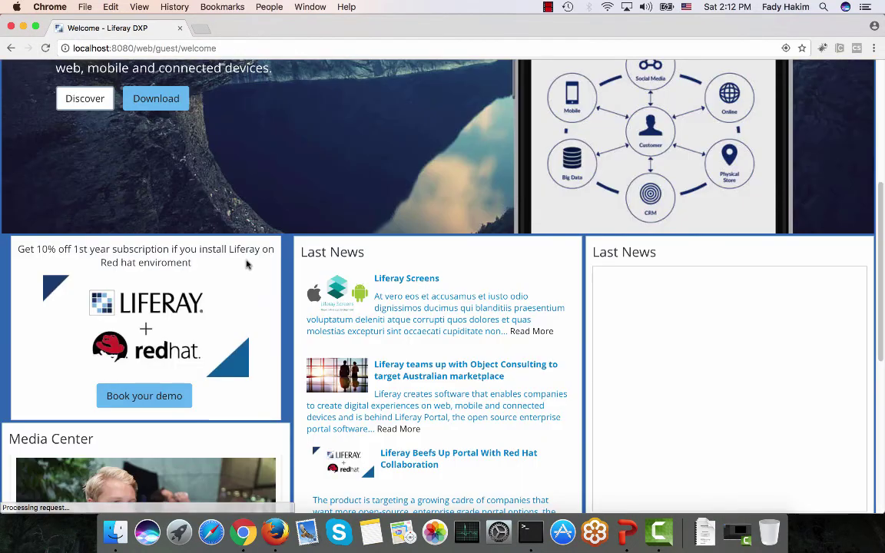
# Update the Custom Report in Firefox to 7 Offer Content views and return to Chrome
pyautogui.press('super+Tab')
pyautogui.click(856, 87)
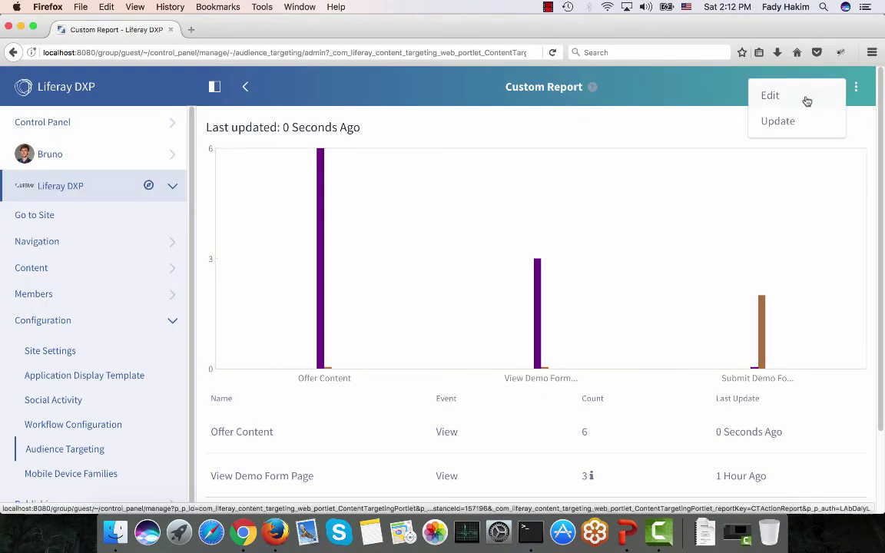
pyautogui.click(792, 122)
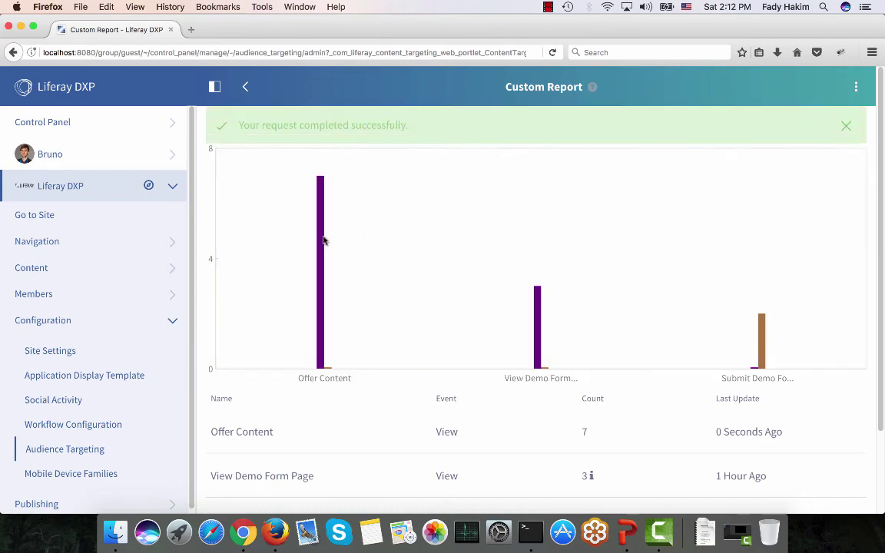
pyautogui.moveTo(323, 241)
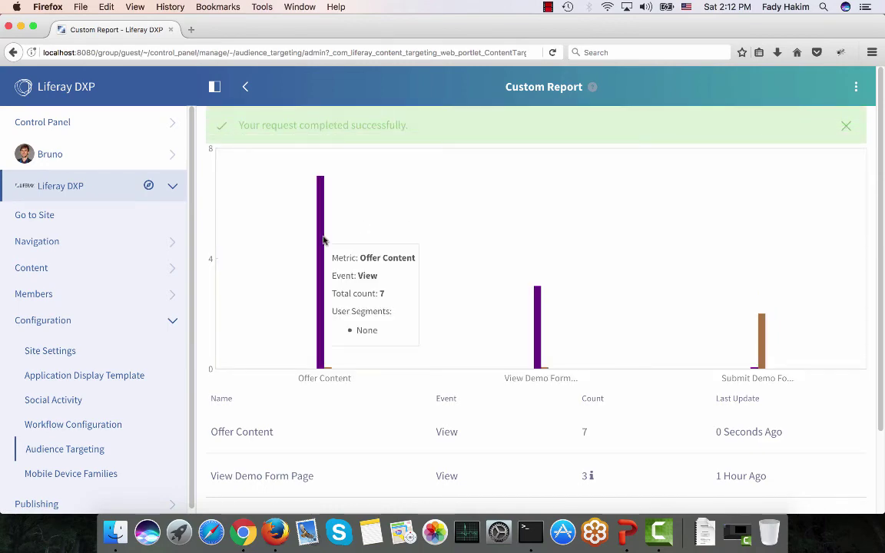
pyautogui.press('super+Tab')
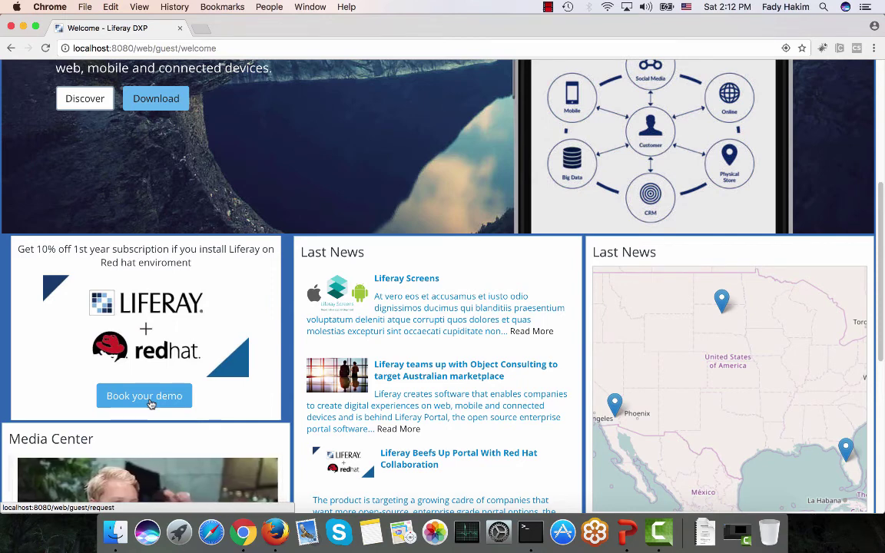
# Open the Book your demo form, then update the Custom Report to 4 View Demo Form Page views
pyautogui.click(152, 404)
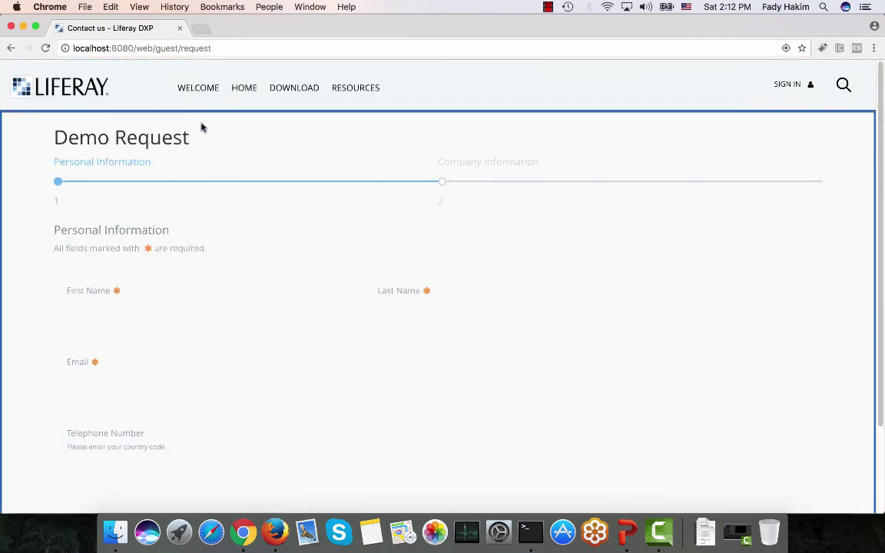
pyautogui.moveTo(276, 116)
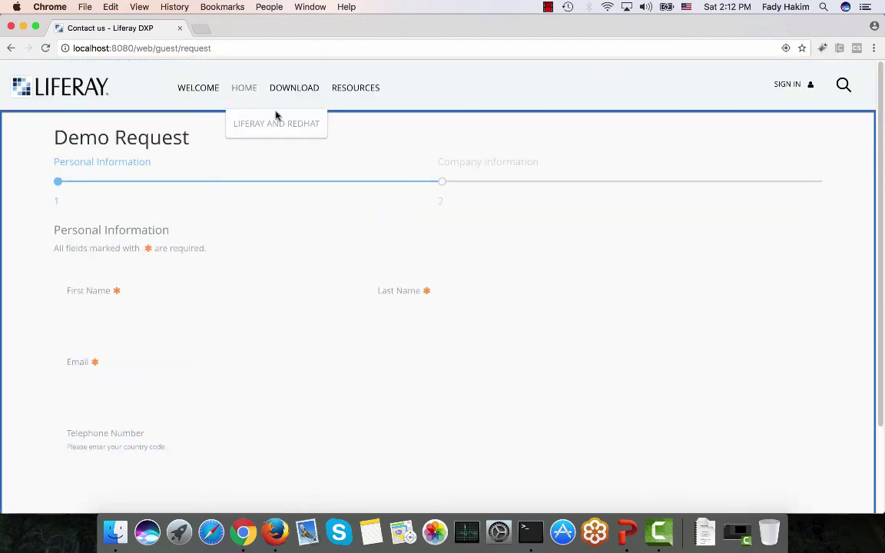
pyautogui.press('super+Tab')
pyautogui.moveTo(535, 295)
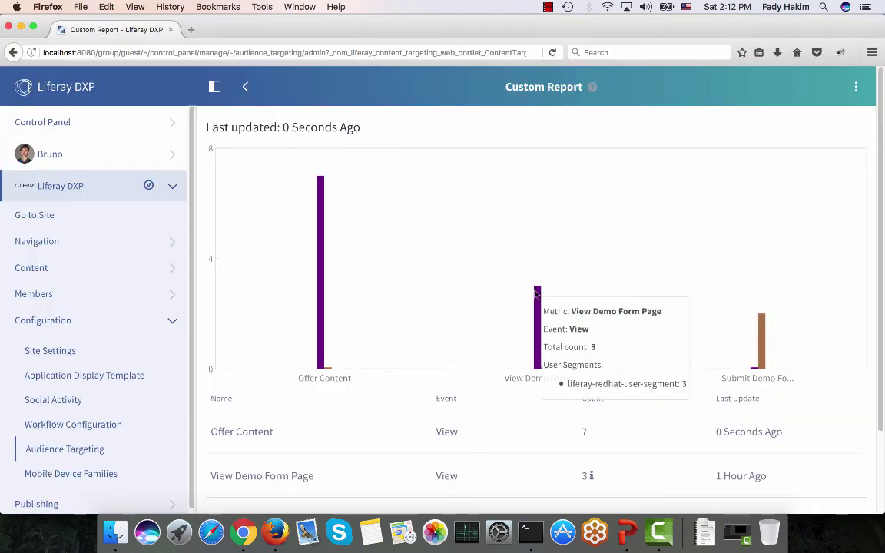
pyautogui.click(854, 90)
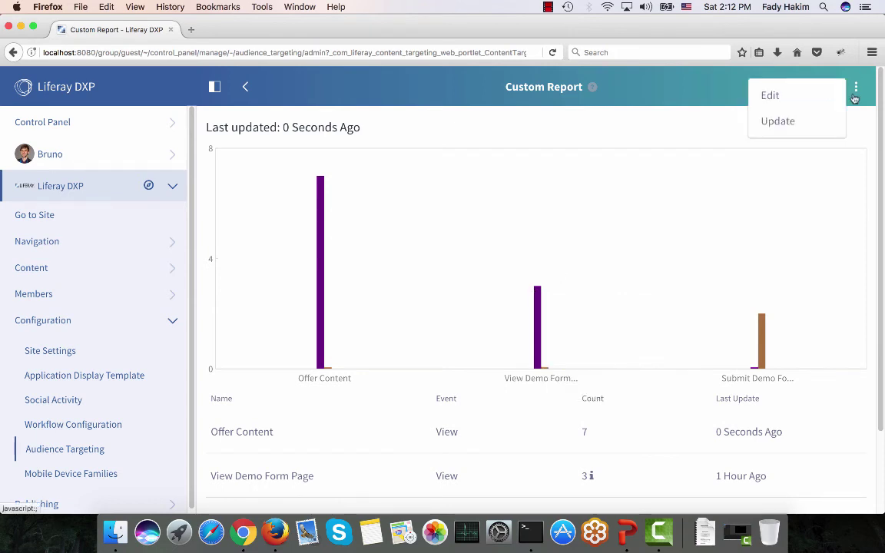
pyautogui.click(803, 122)
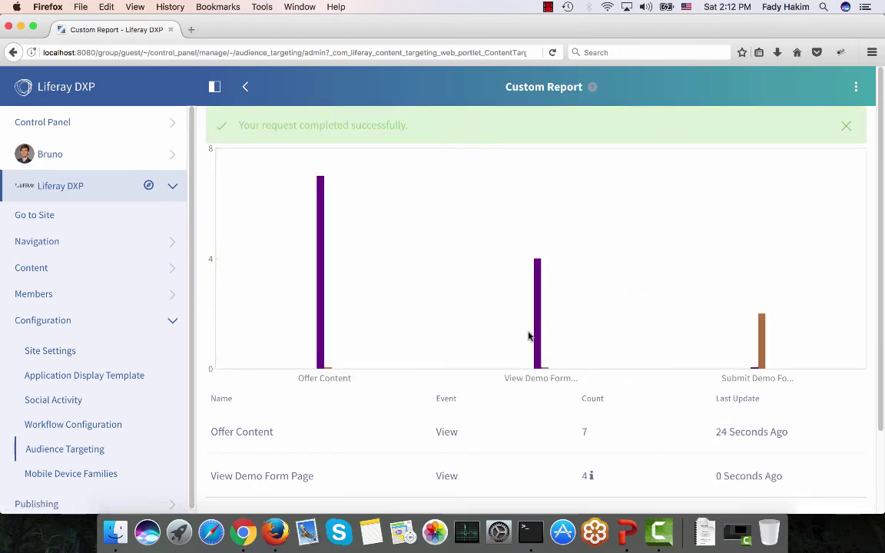
pyautogui.moveTo(537, 335)
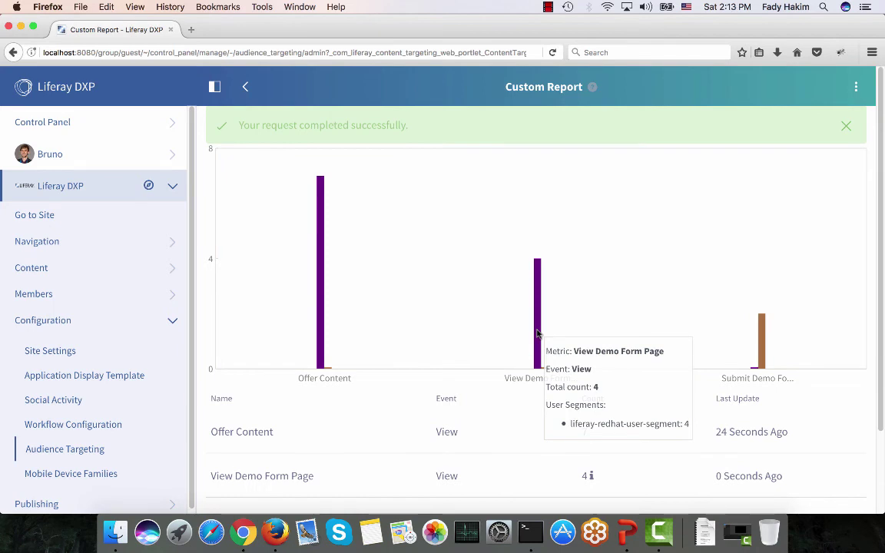
pyautogui.press('super+Tab')
pyautogui.scroll(-1, 328, 297)
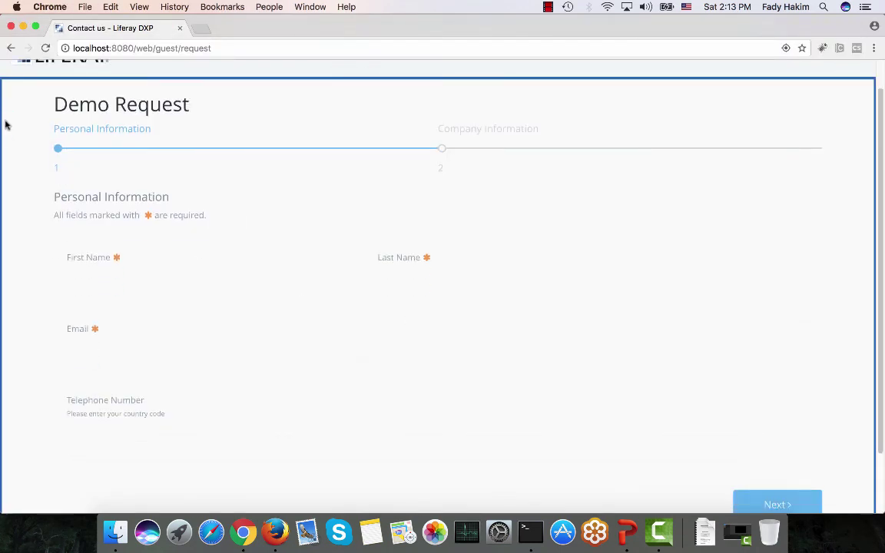
# Fill in the first name, last name and e-mail address, then advance to Company Information
pyautogui.click(93, 276)
pyautogui.press('Tab')
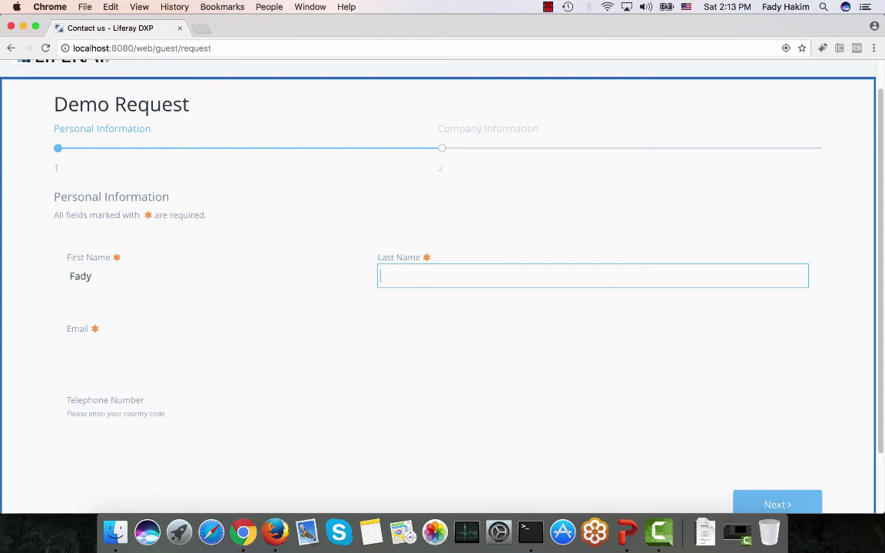
pyautogui.press('Tab')
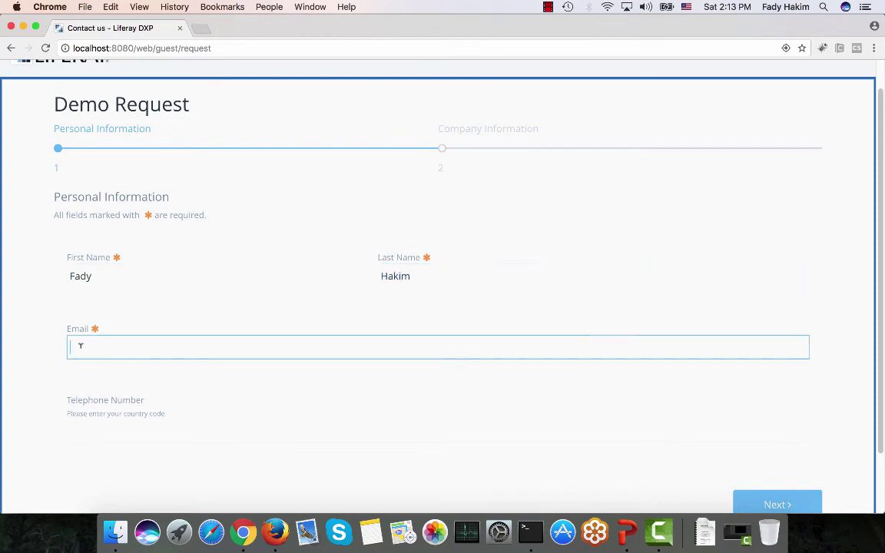
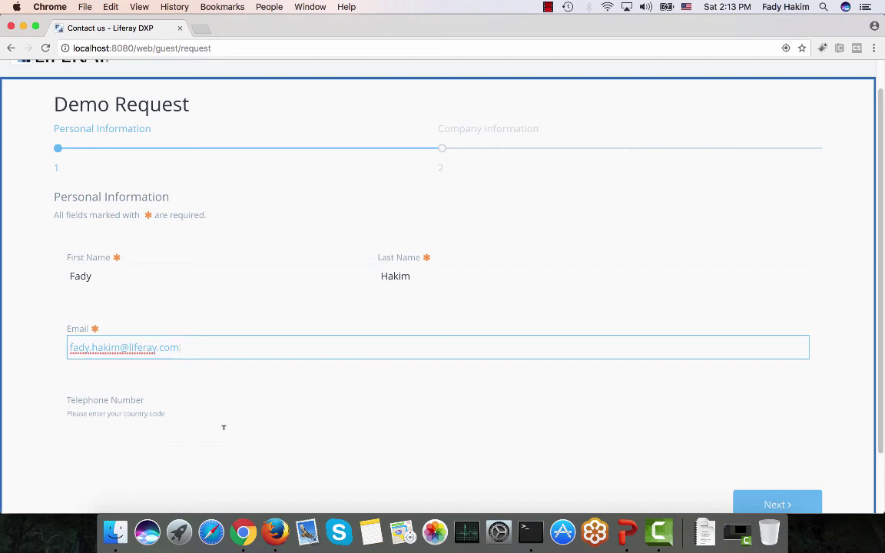
pyautogui.scroll(-2, 224, 427)
pyautogui.click(791, 435)
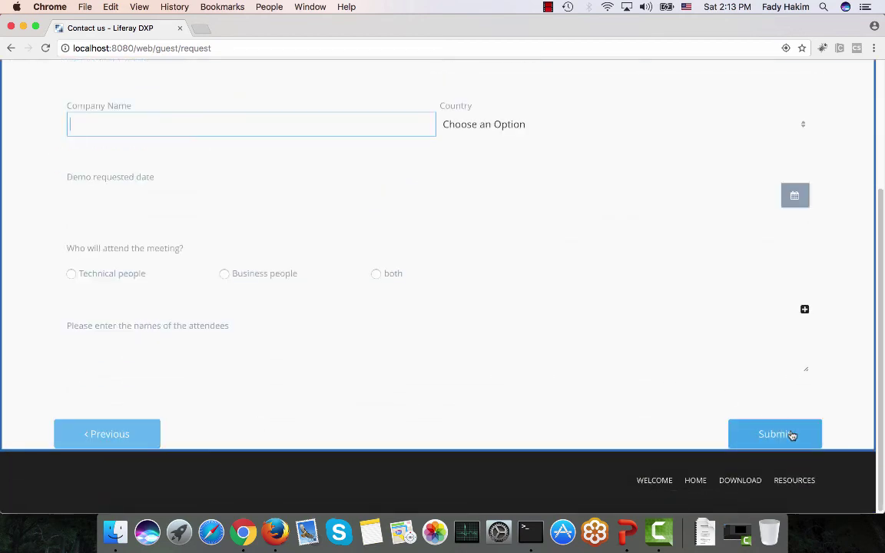
# Enter company ABC, country United States of America, and the company street address
pyautogui.scroll(3, 429, 259)
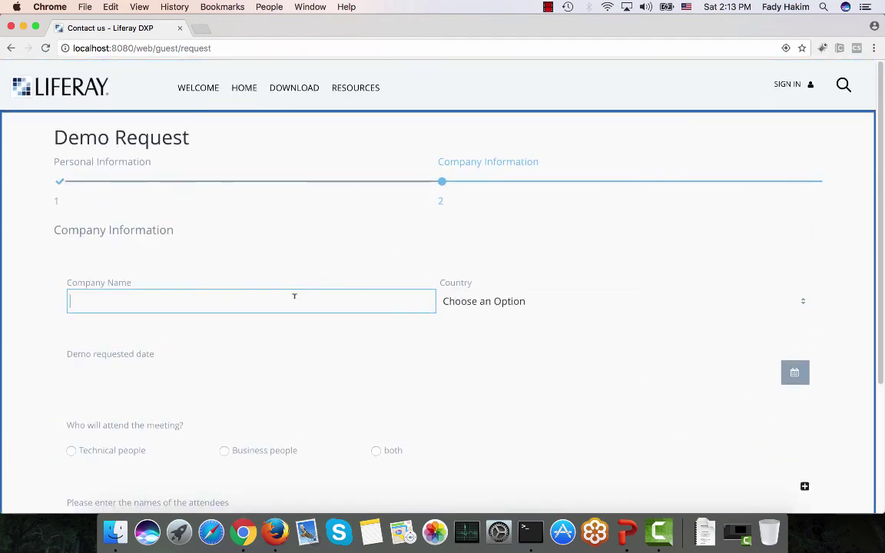
pyautogui.write('ABC')
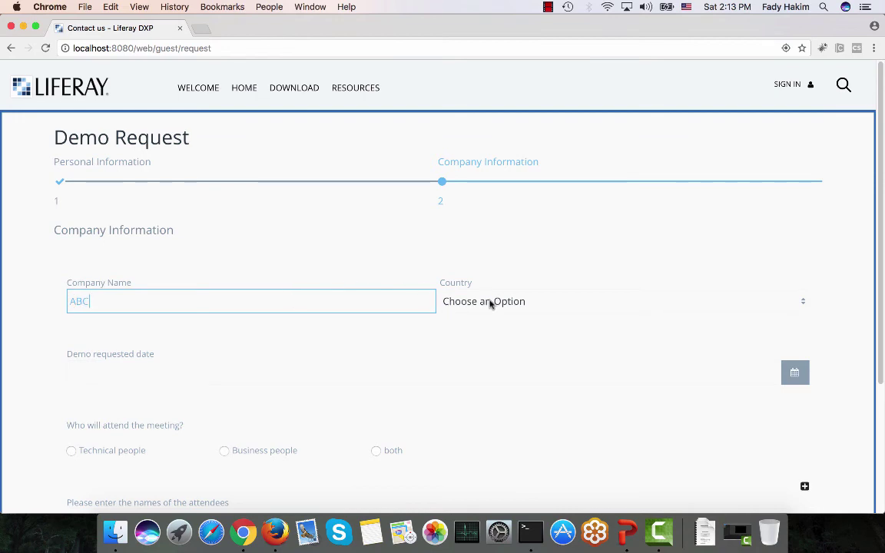
pyautogui.click(490, 304)
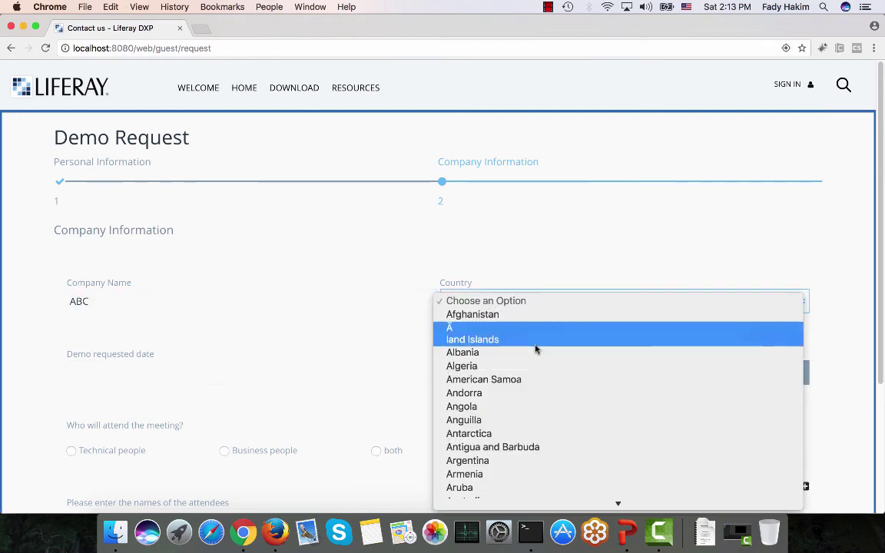
pyautogui.scroll(-10, 536, 348)
pyautogui.scroll(-10, 535, 348)
pyautogui.scroll(7, 536, 348)
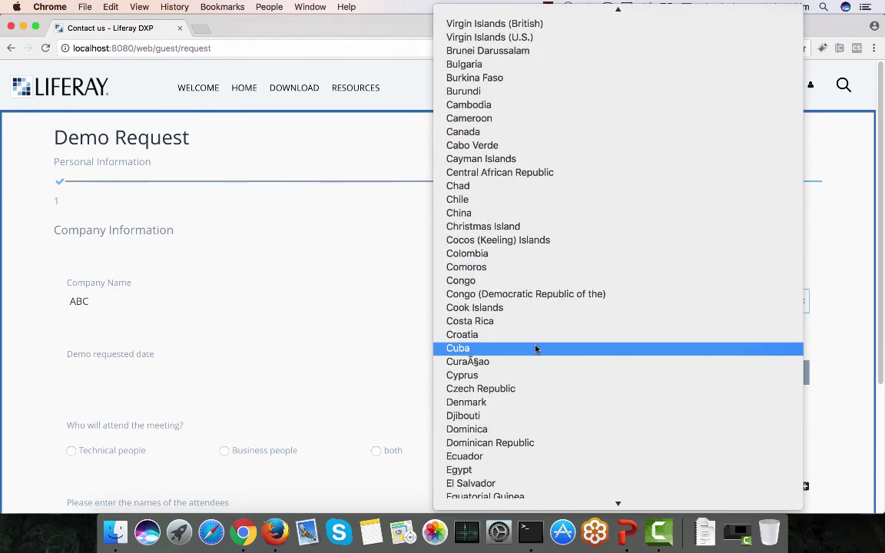
pyautogui.scroll(-20, 535, 350)
pyautogui.scroll(-3, 536, 349)
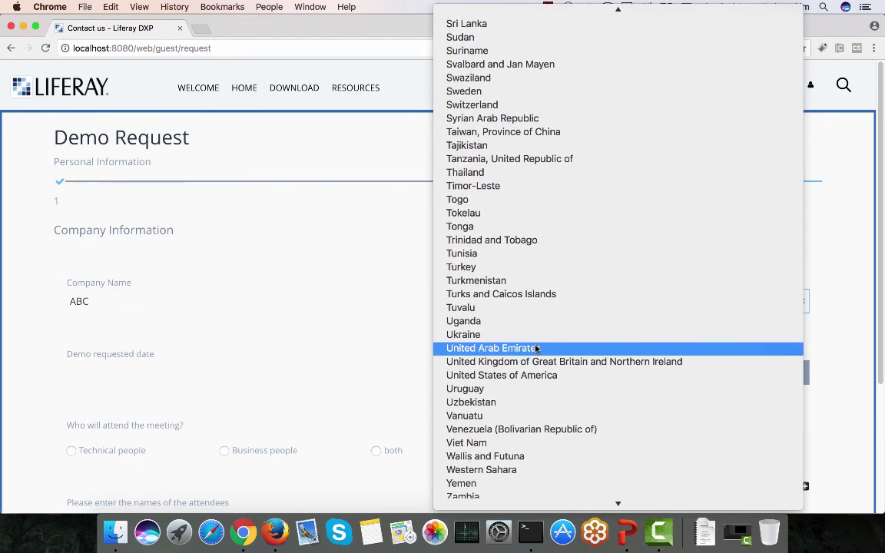
pyautogui.scroll(-1, 530, 365)
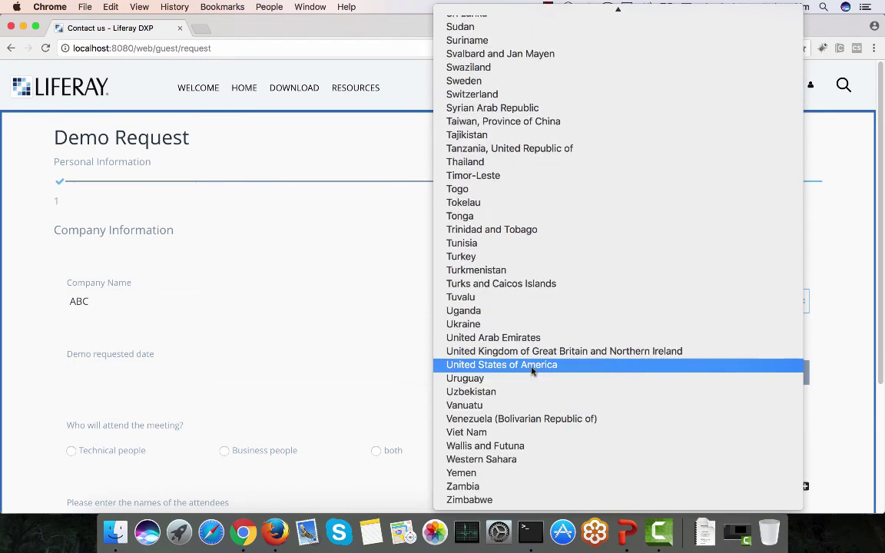
pyautogui.click(527, 366)
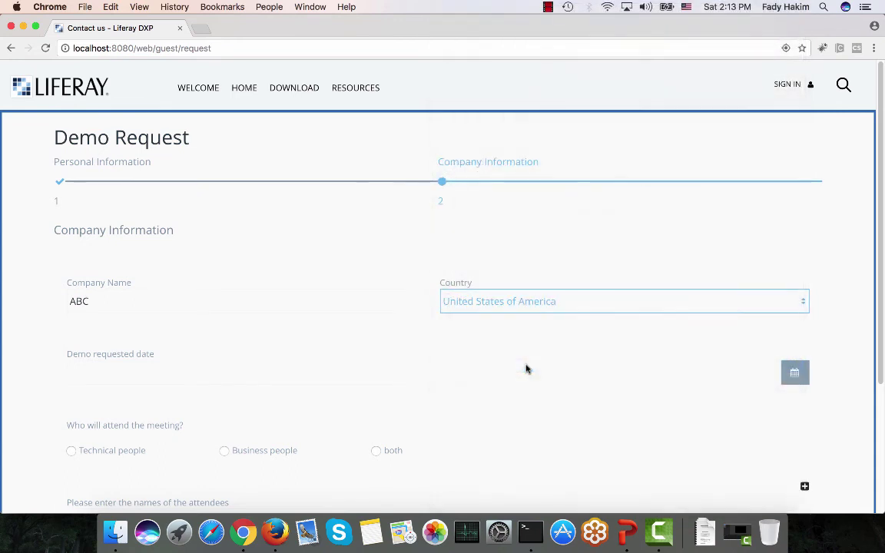
pyautogui.click(123, 370)
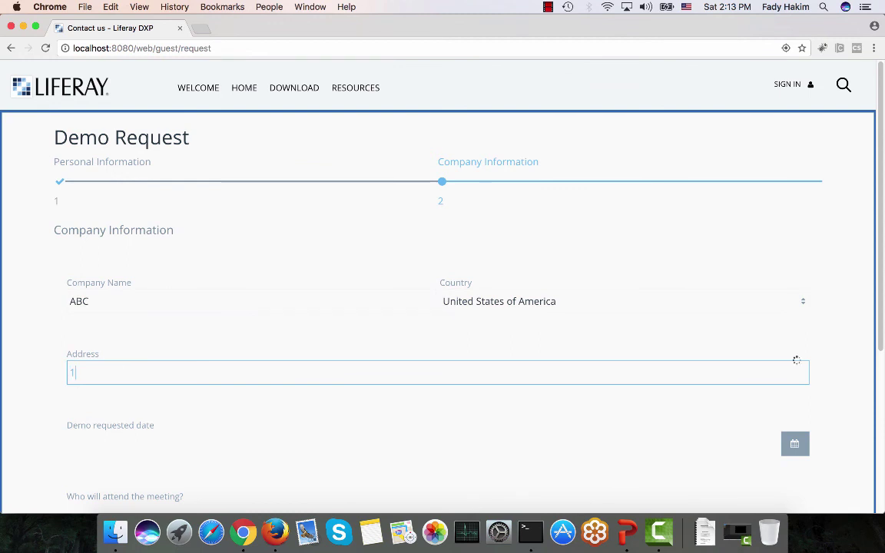
pyautogui.write('123 W ST.')
# Set the demo date to May 31, 2017, mark both attendees, and submit the request
pyautogui.scroll(-3, 59, 296)
pyautogui.click(91, 352)
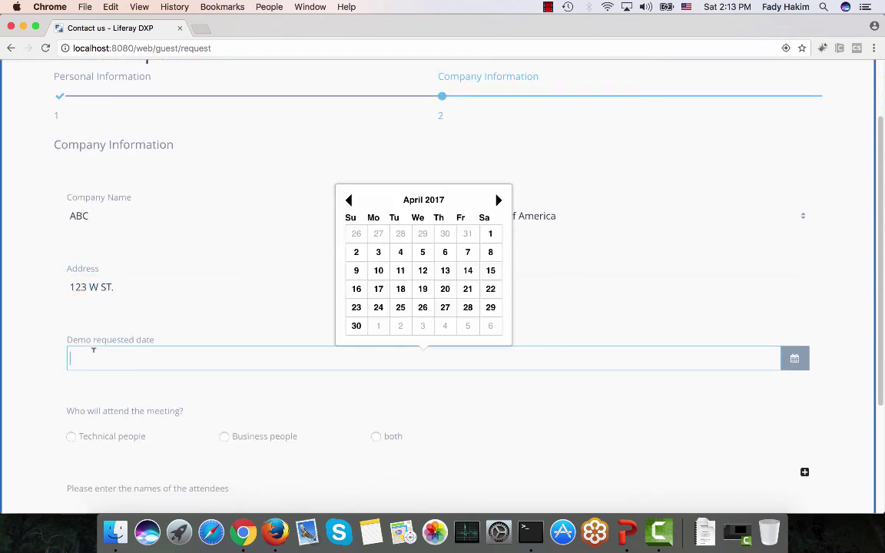
pyautogui.click(497, 199)
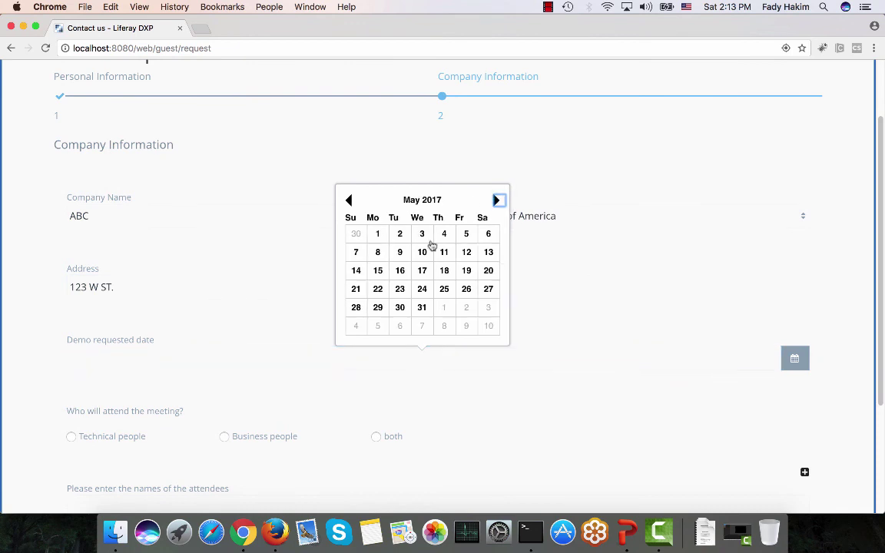
pyautogui.click(420, 309)
pyautogui.scroll(-3, 29, 390)
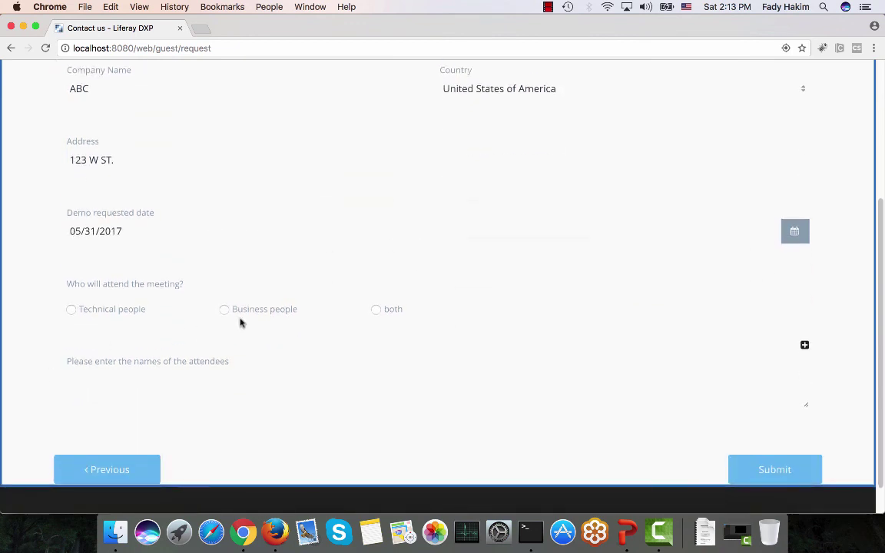
pyautogui.scroll(-1, 373, 316)
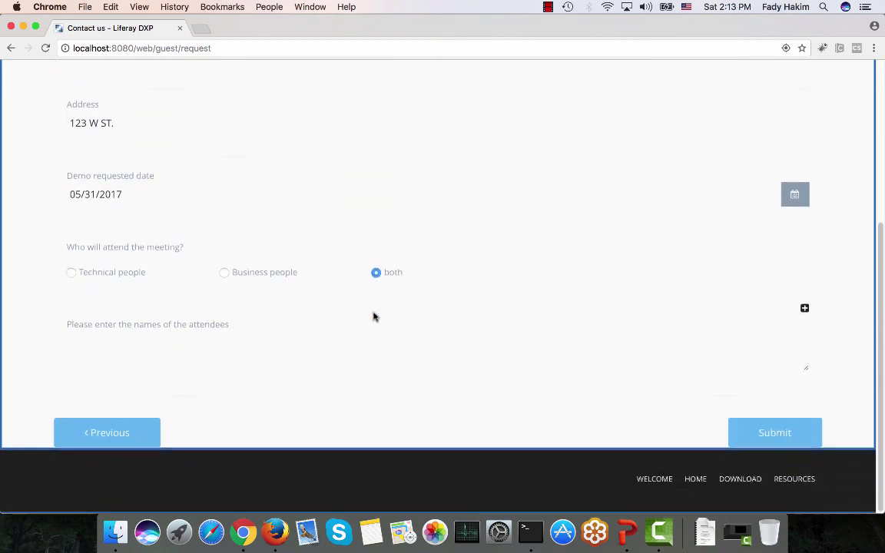
pyautogui.click(175, 351)
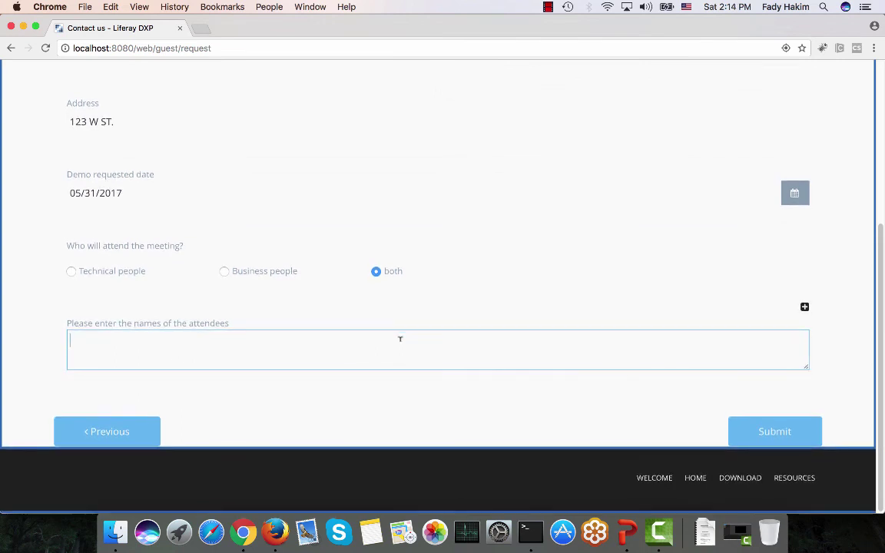
pyautogui.click(782, 435)
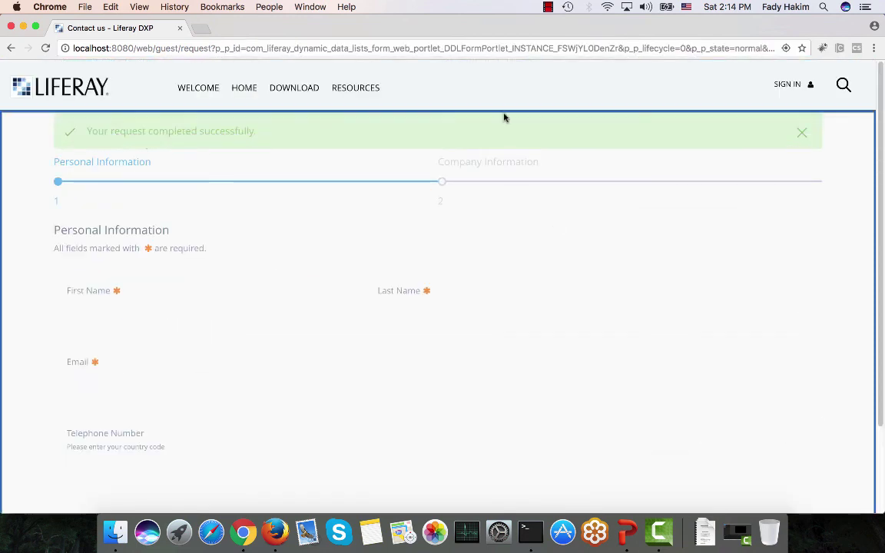
# Update the Custom Report and confirm 5 View Demo Form Page views and 4 Submit Demo Form submissions
pyautogui.press('super+Tab')
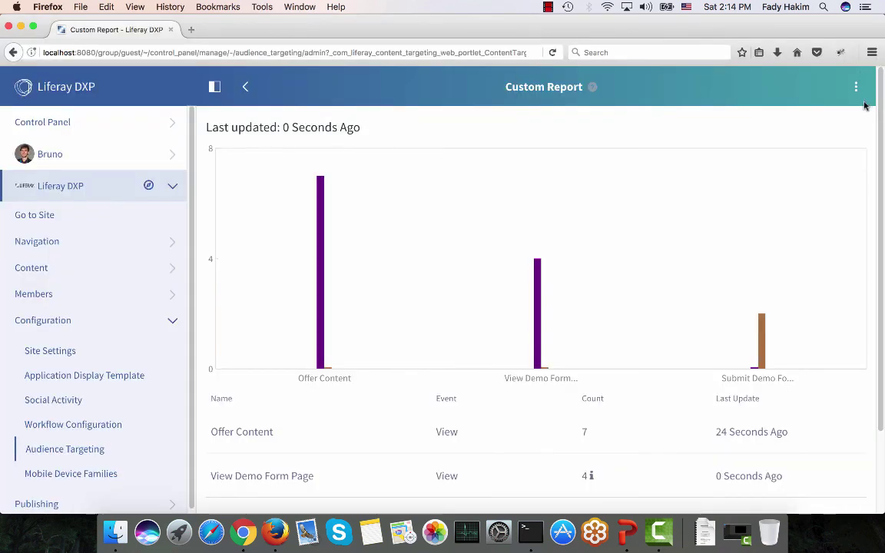
pyautogui.click(856, 89)
pyautogui.click(764, 336)
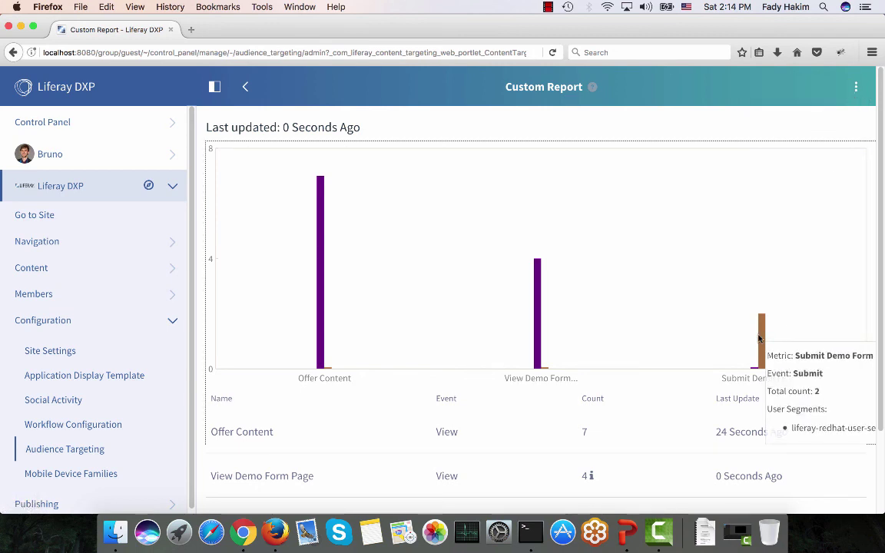
pyautogui.click(856, 87)
pyautogui.click(815, 121)
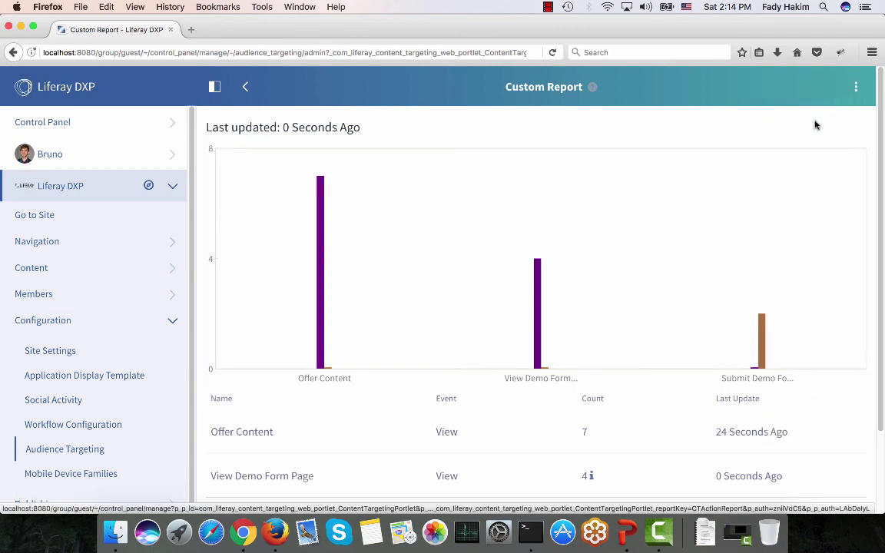
pyautogui.moveTo(761, 290)
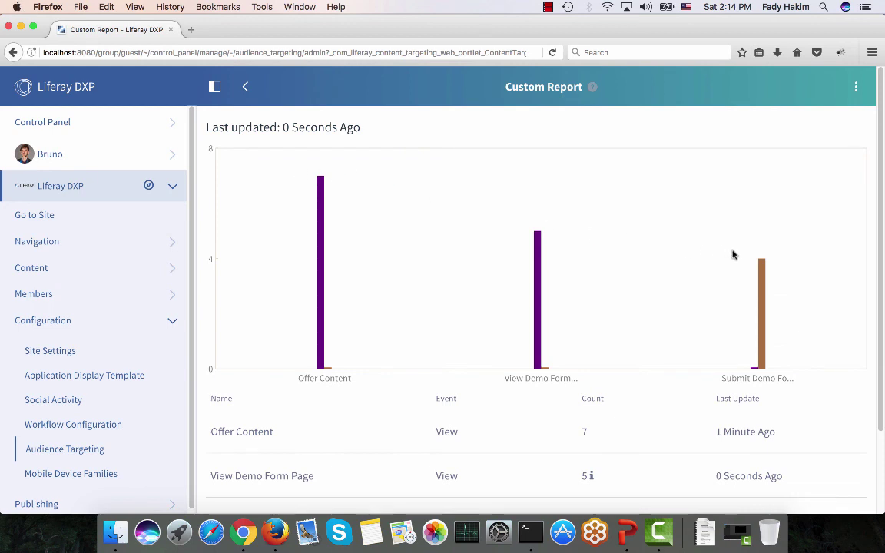
pyautogui.moveTo(321, 188)
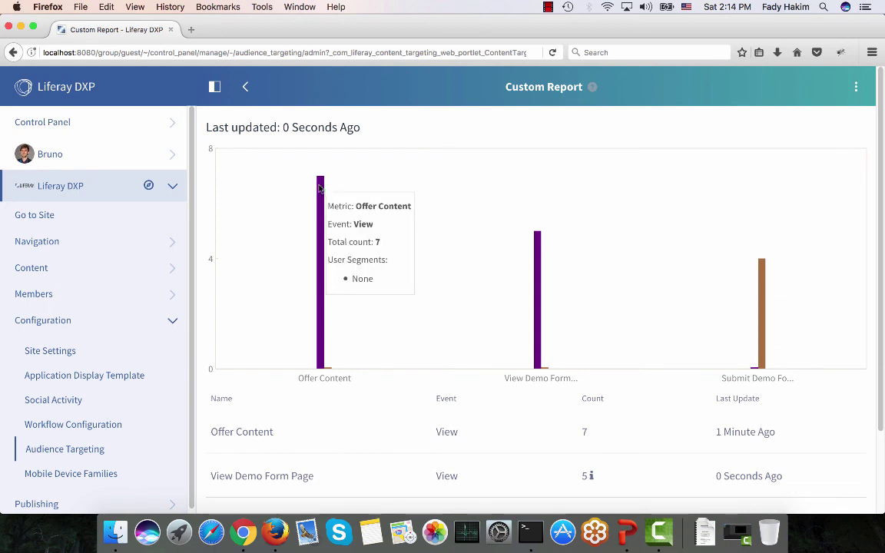
pyautogui.moveTo(537, 236)
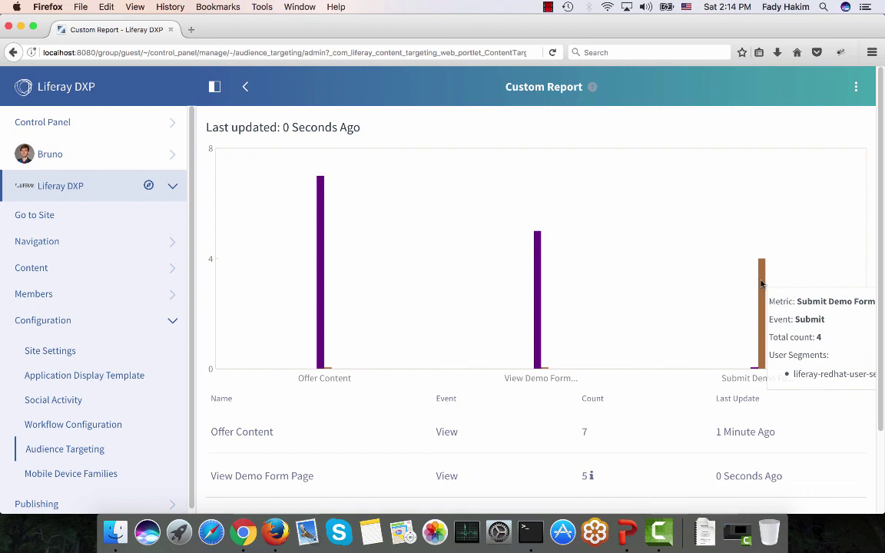
# Return to Chrome and navigate to the site's WELCOME page
pyautogui.click(238, 530)
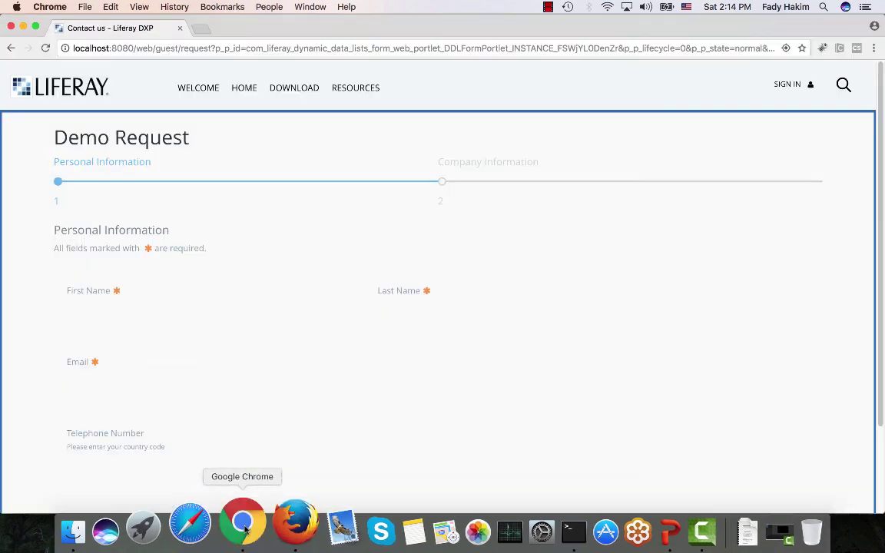
pyautogui.click(192, 93)
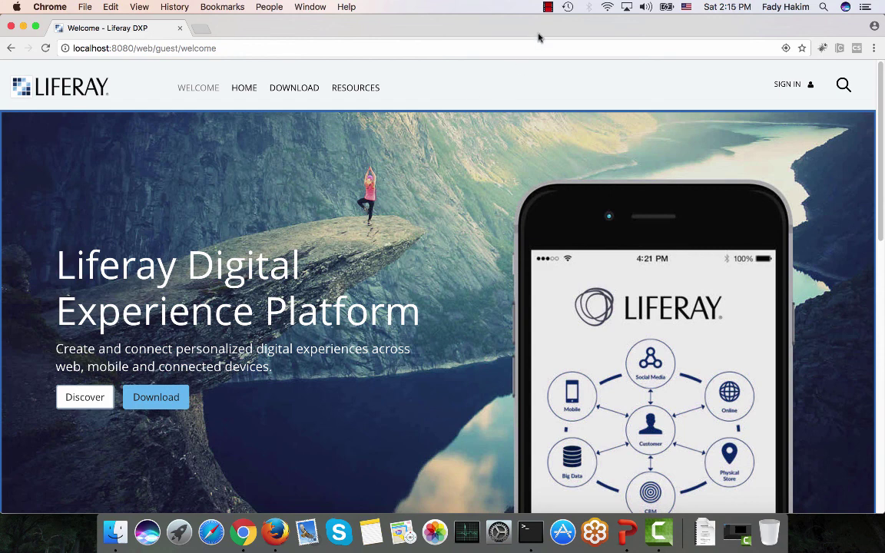
pyautogui.click(547, 7)
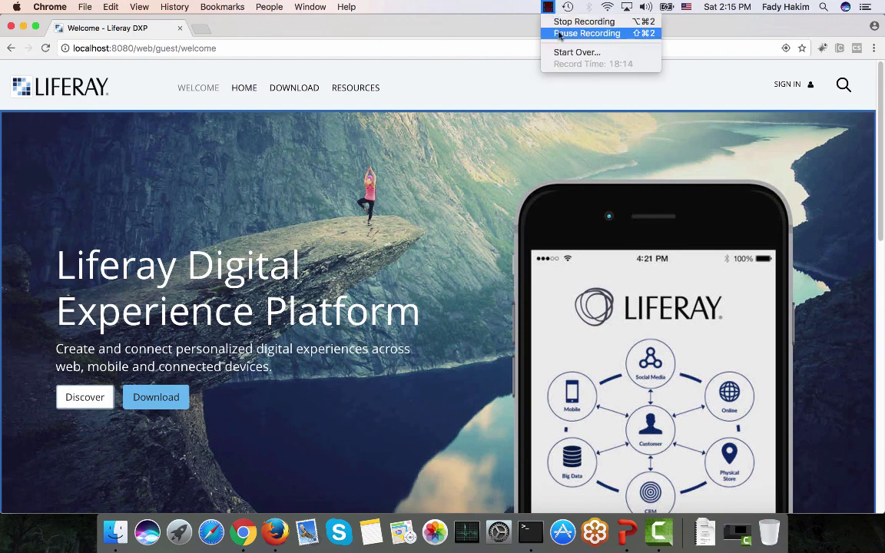